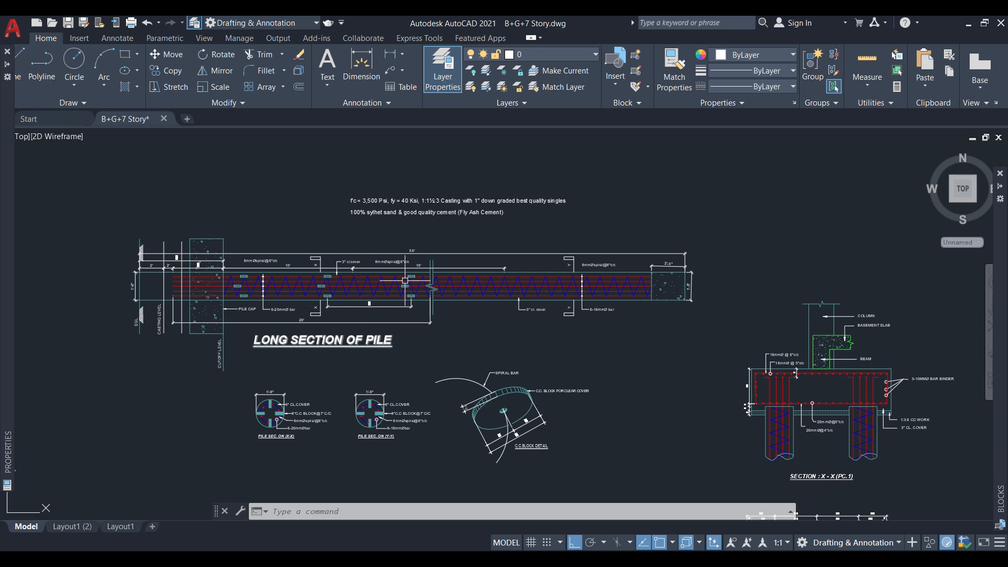
# Switch to ASDIP Foundation and close the pile calculation that is already open.
pyautogui.hotkey('alt', 'Tab')
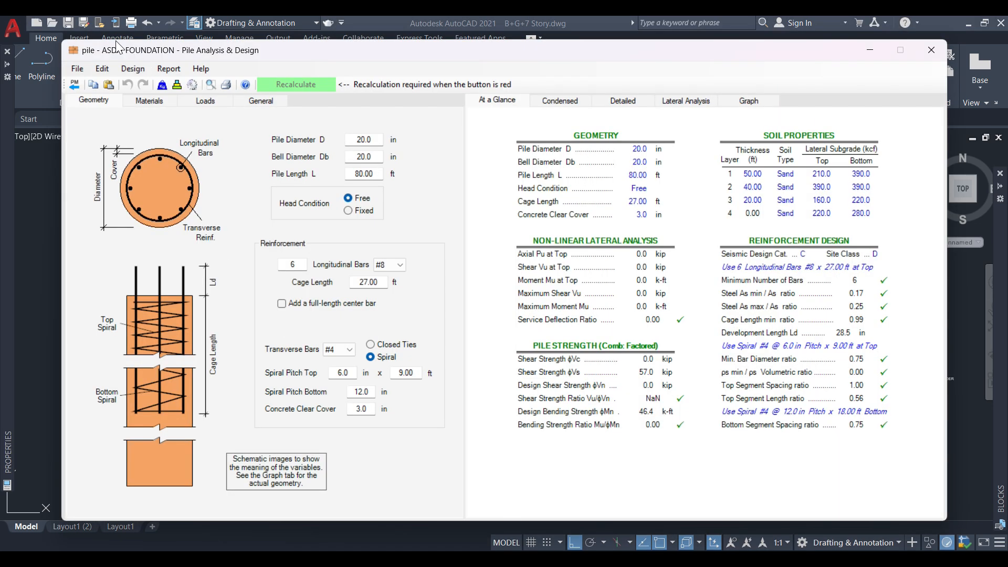
pyautogui.click(931, 50)
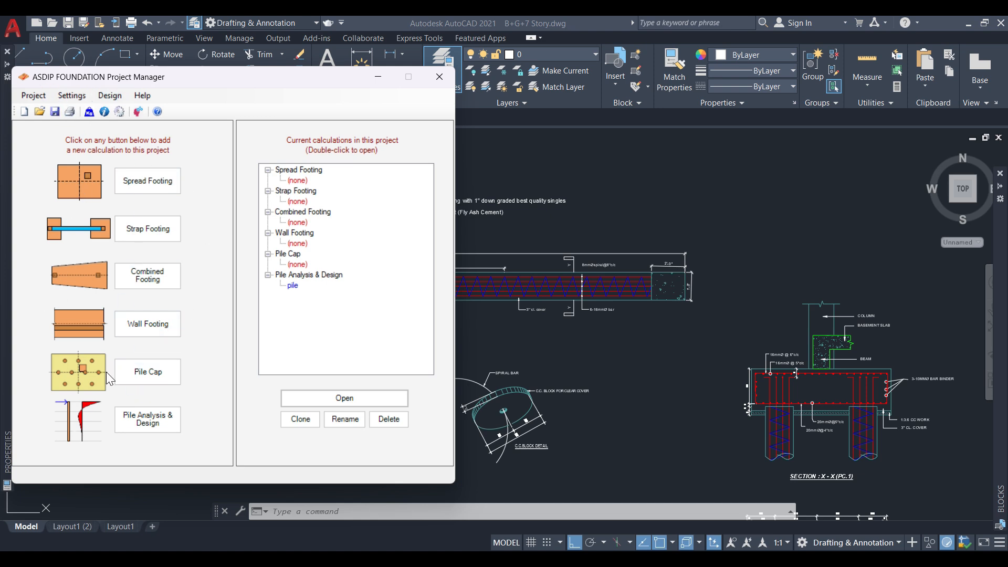
# Add a new Pile Analysis & Design calculation named Pile to the project and open it.
pyautogui.click(145, 425)
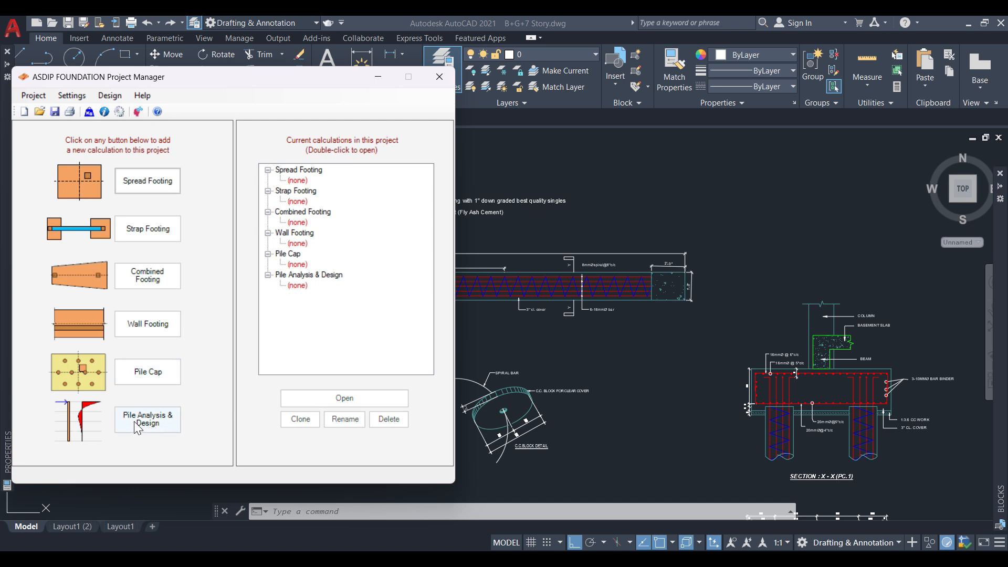
pyautogui.click(153, 421)
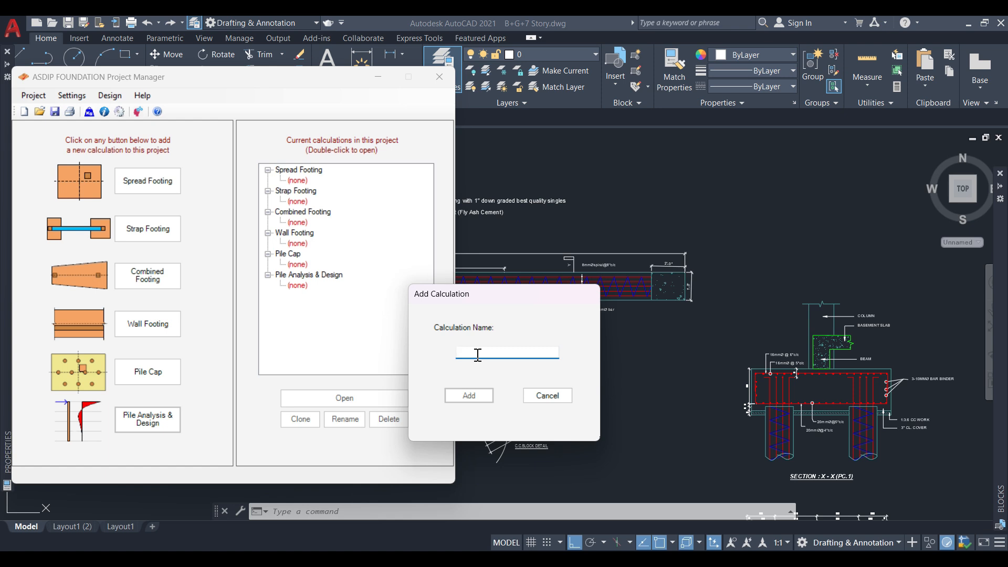
pyautogui.write('Pile')
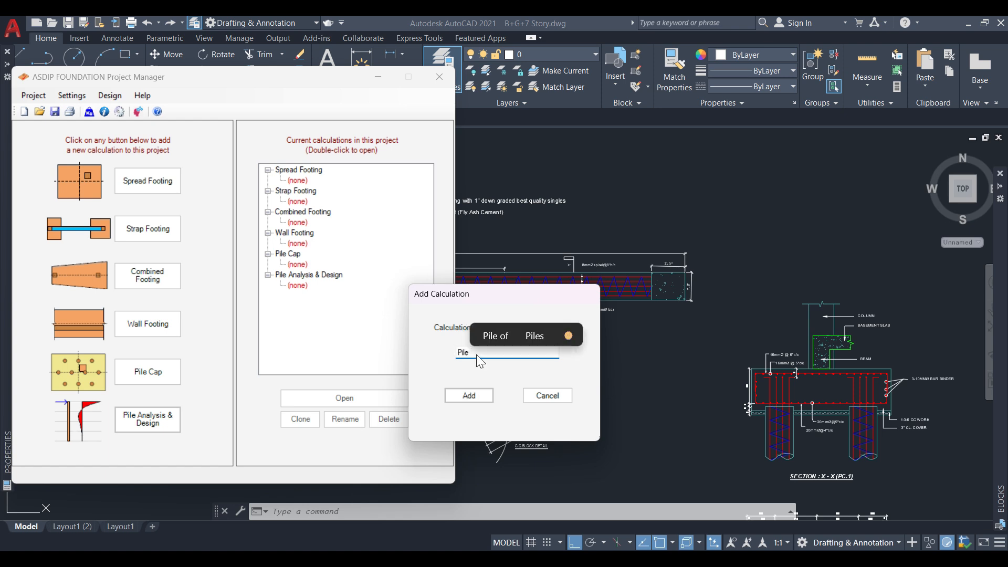
pyautogui.click(468, 396)
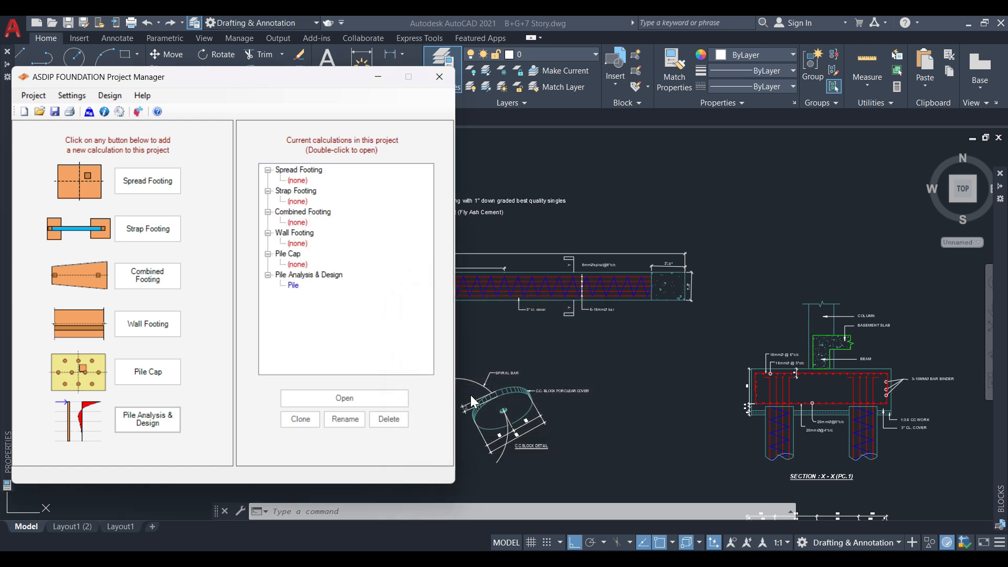
pyautogui.click(294, 285)
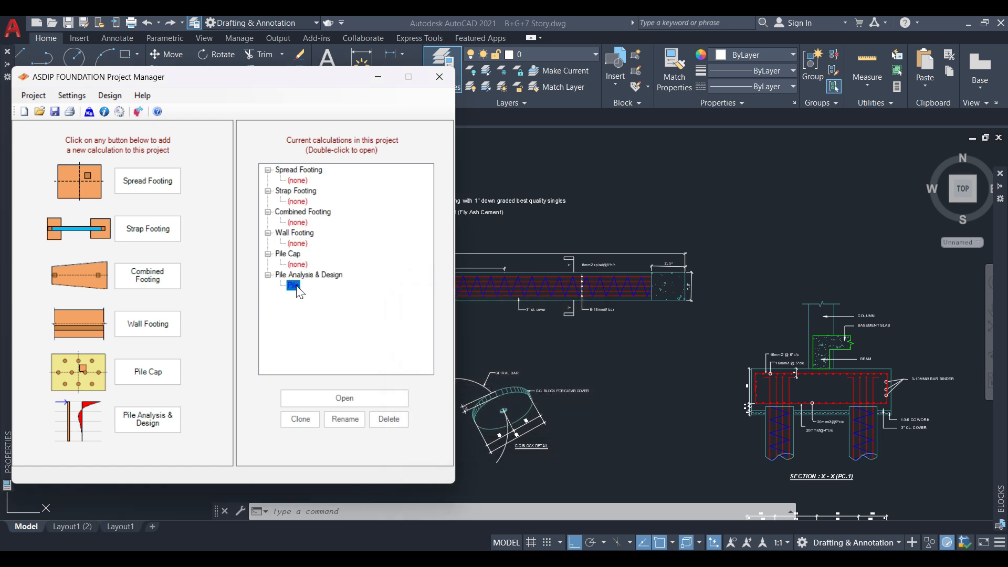
pyautogui.click(361, 402)
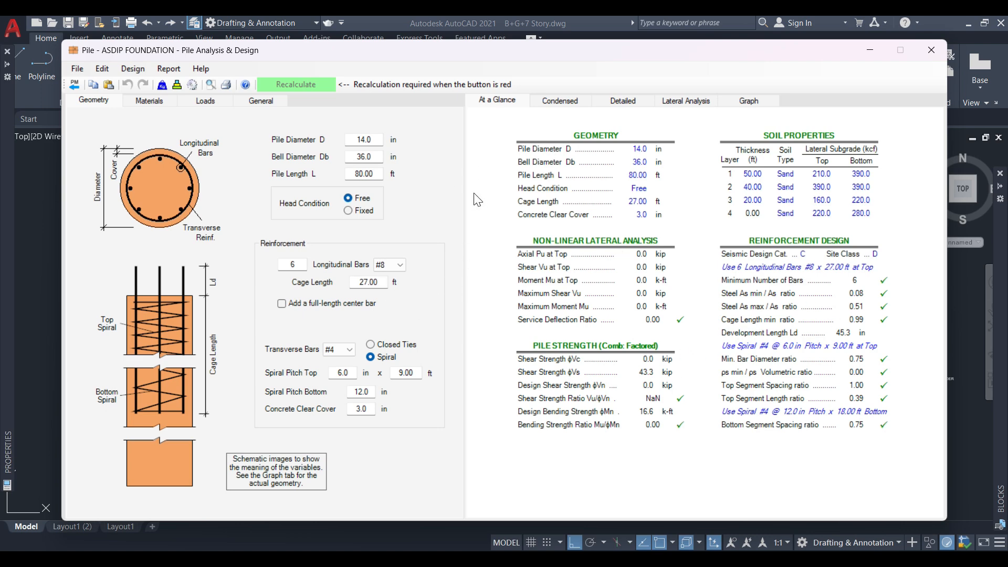
# Confirm US units (kip, ft, in, ksi) as the units system for the pile calculation.
pyautogui.click(116, 69)
pyautogui.click(139, 81)
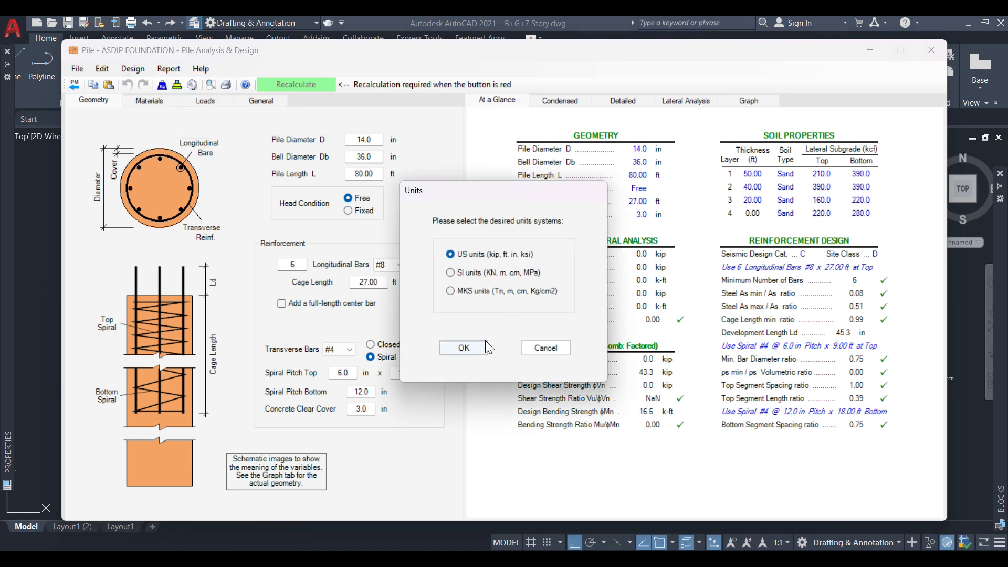
pyautogui.click(464, 348)
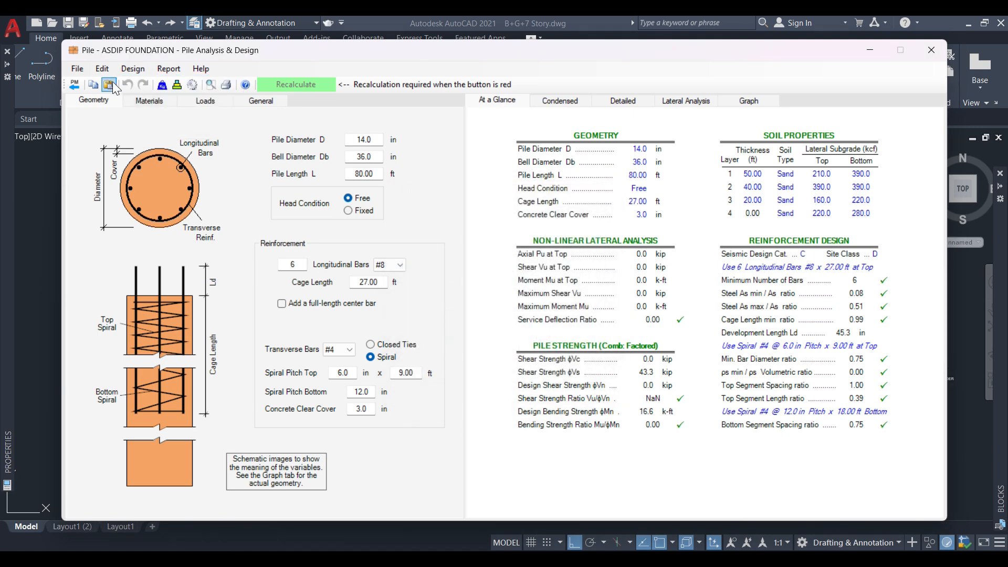
# Set the load combinations code to ASCE 7-05 in the design criteria, keeping ACI 318-19 for concrete design.
pyautogui.click(132, 69)
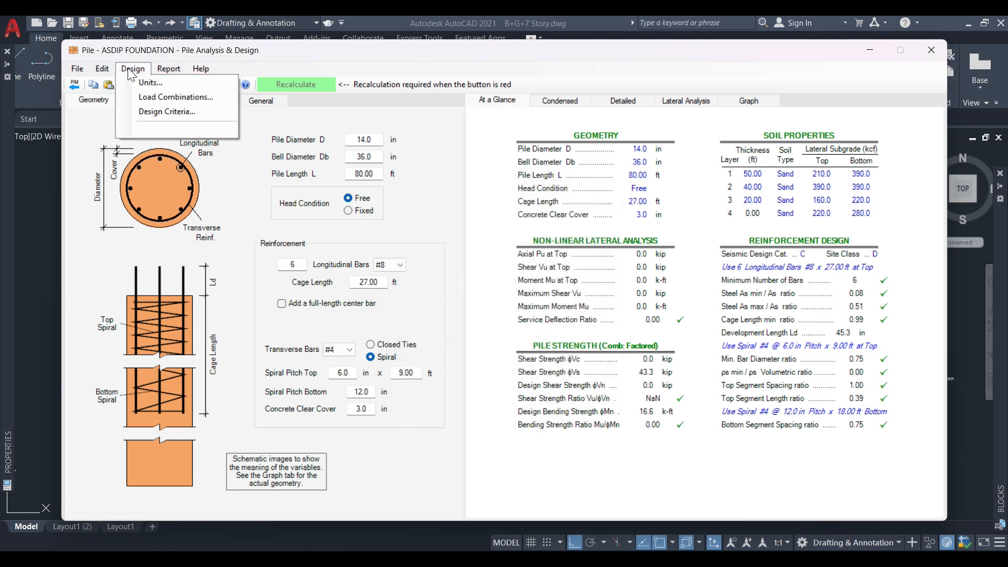
pyautogui.click(157, 111)
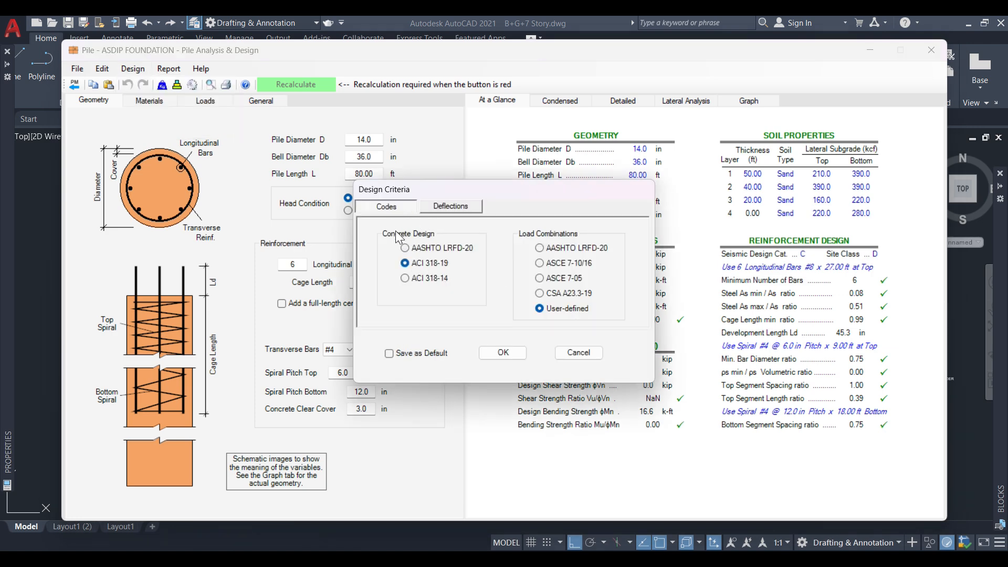
pyautogui.click(443, 207)
pyautogui.click(386, 206)
pyautogui.click(551, 279)
pyautogui.click(502, 354)
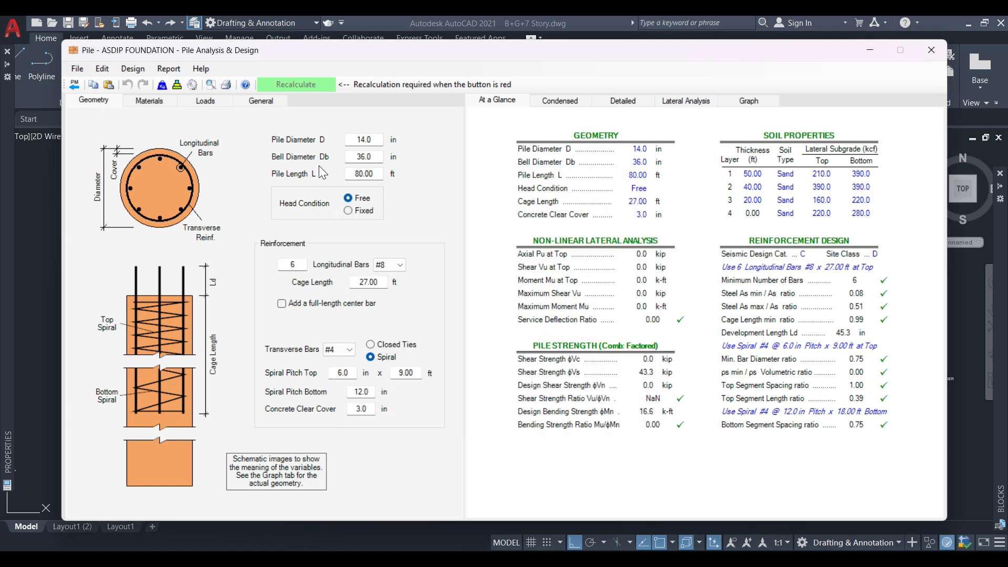
# Set both the pile diameter and the bell diameter to 20 in, and the pile length to 50 ft.
pyautogui.click(363, 139)
pyautogui.write('20')
pyautogui.press('Return')
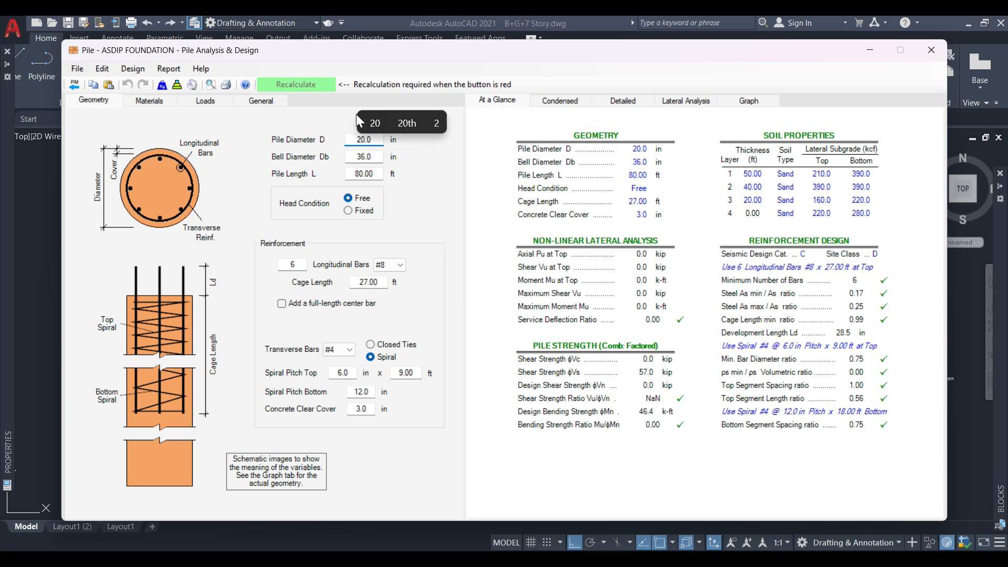
pyautogui.click(378, 156)
pyautogui.moveTo(378, 156); pyautogui.dragTo(346, 162)
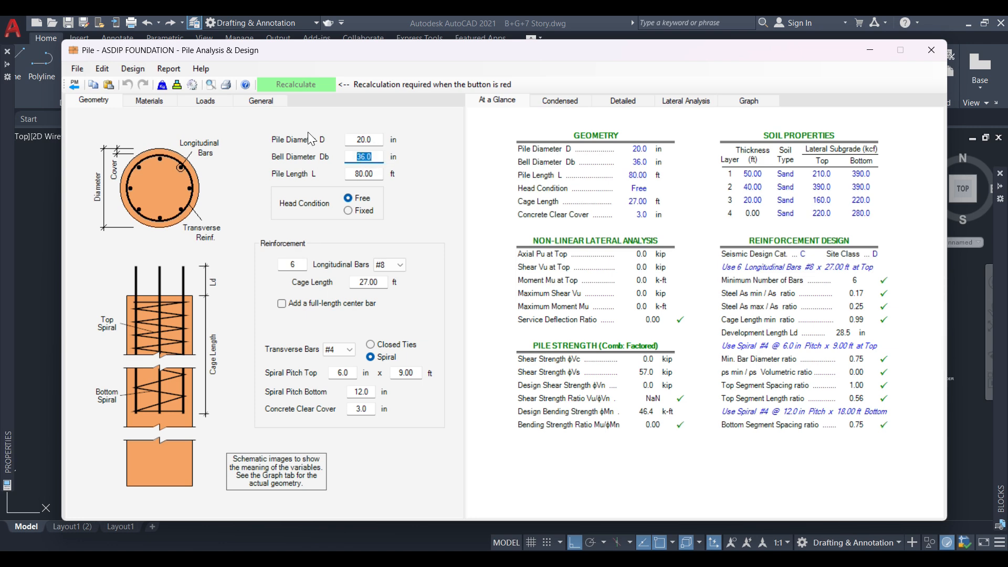
pyautogui.write('20.0')
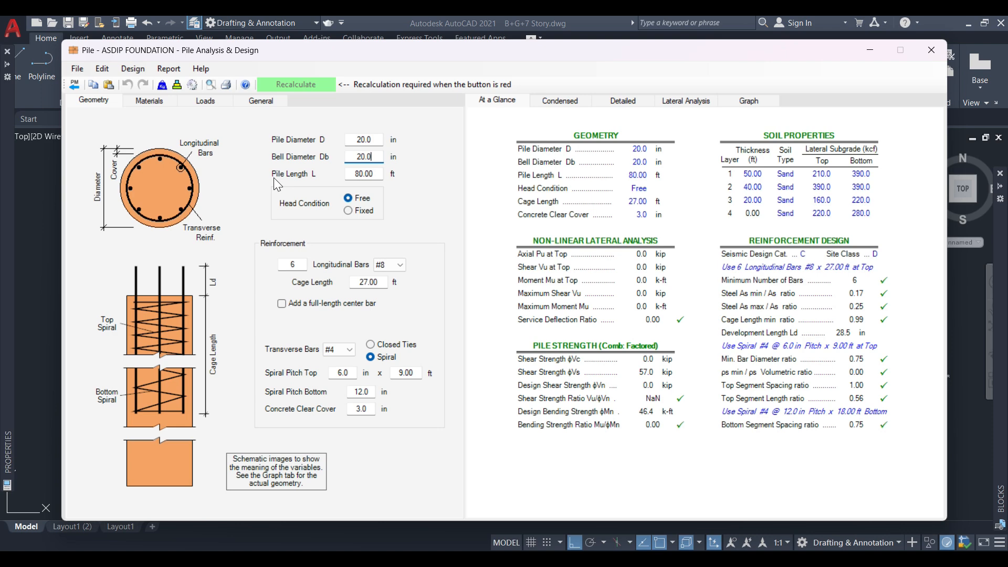
pyautogui.click(374, 174)
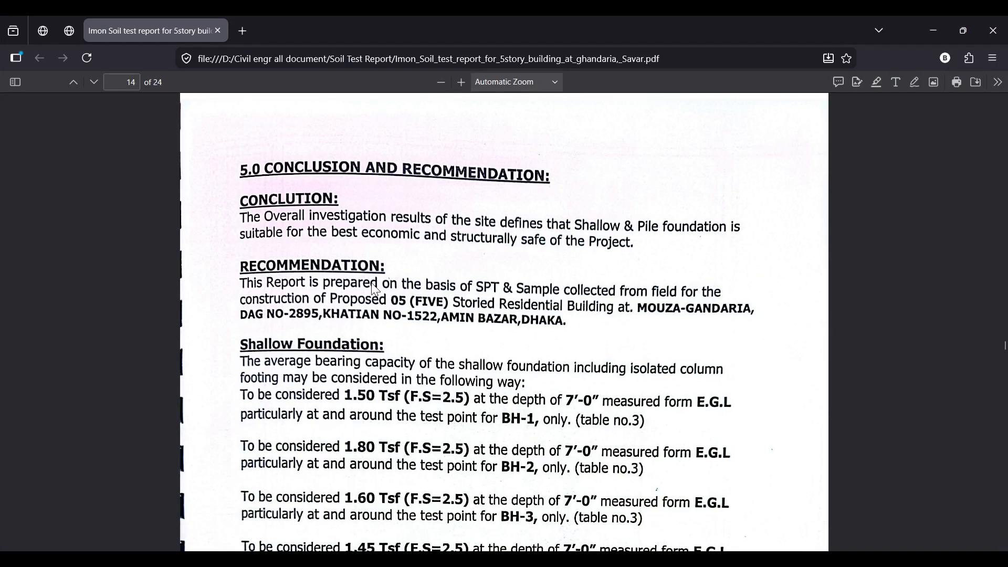
# Examine the skin friction, end bearing and allowable working load by depth in Table-4 of the soil test report, and return to ASDIP Foundation.
pyautogui.scroll(-15, 374, 287)
pyautogui.scroll(10, 372, 278)
pyautogui.scroll(-20, 372, 281)
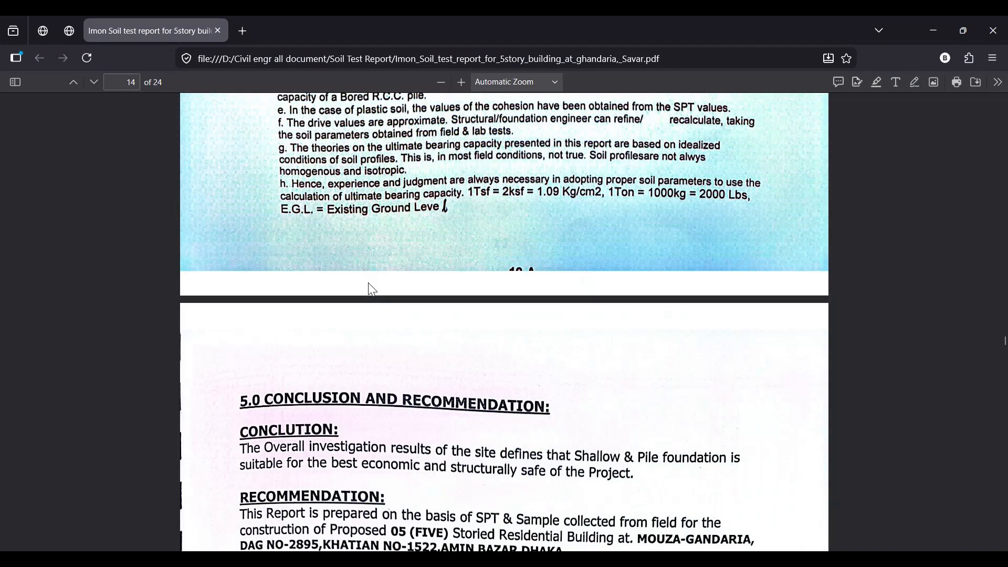
pyautogui.scroll(10, 371, 285)
pyautogui.scroll(-5, 368, 283)
pyautogui.scroll(5, 368, 283)
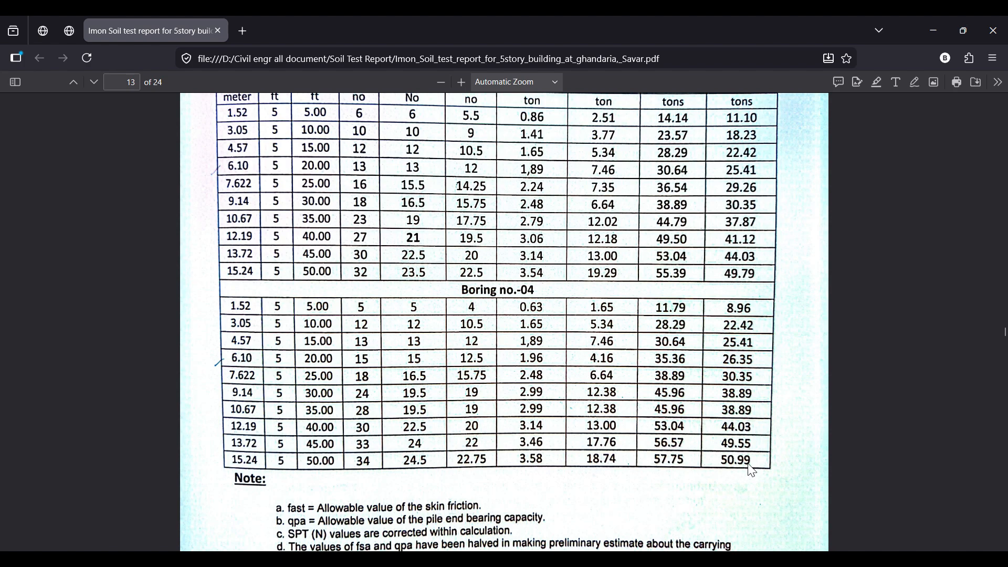
pyautogui.scroll(4, 752, 470)
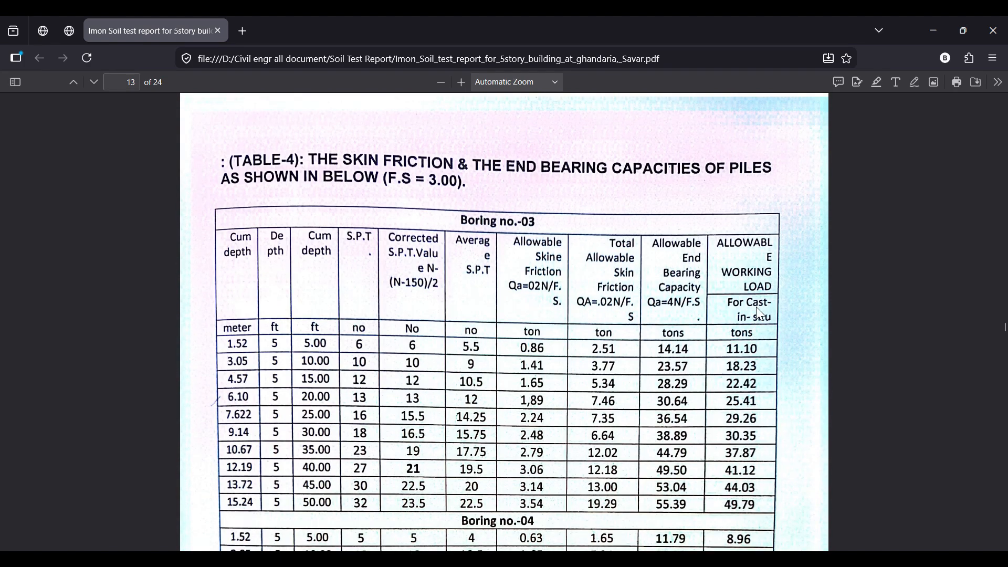
pyautogui.scroll(-9, 758, 265)
pyautogui.scroll(5, 735, 420)
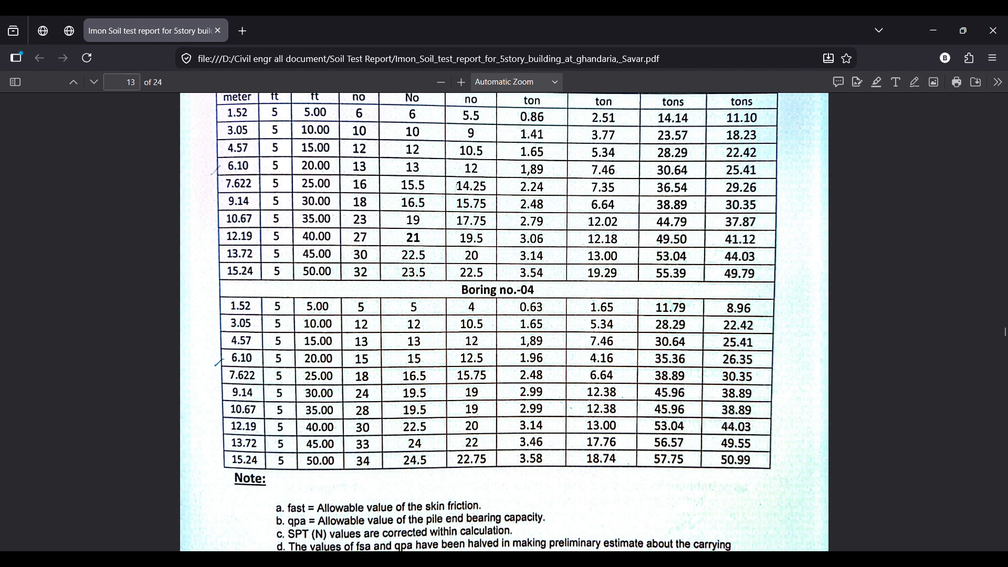
pyautogui.hotkey('alt', 'Tab')
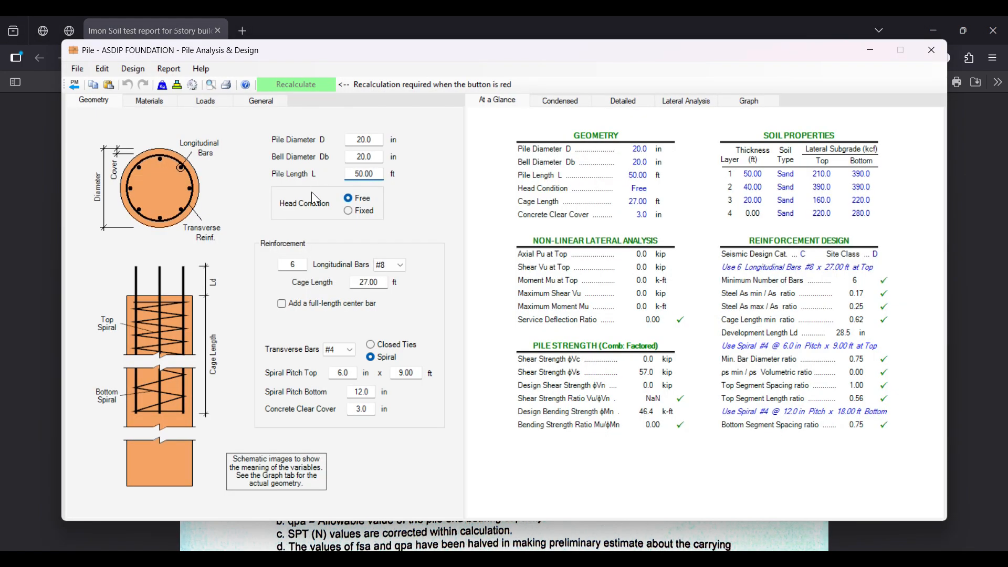
# Keep the pile head condition Free and set the longitudinal reinforcement to 8 bars of size #6.
pyautogui.click(352, 209)
pyautogui.click(355, 198)
pyautogui.click(305, 264)
pyautogui.write('8')
pyautogui.doubleClick(298, 266)
pyautogui.click(395, 267)
pyautogui.click(386, 288)
pyautogui.press('Down')
# Switch to the BNBC 2020 building code PDF in the browser and go to page 789.
pyautogui.click(224, 559)
pyautogui.click(516, 80)
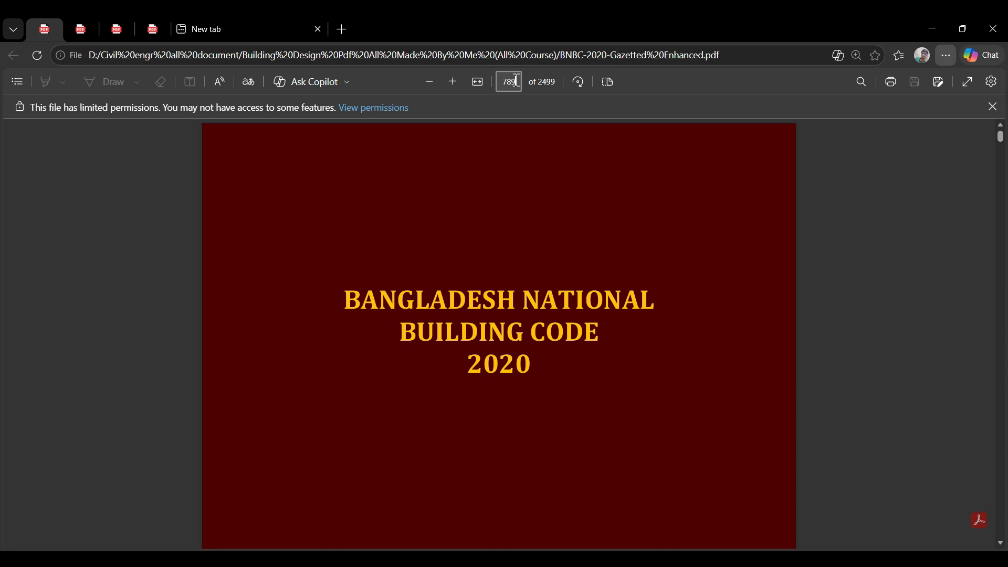
pyautogui.write('789')
pyautogui.press('Return')
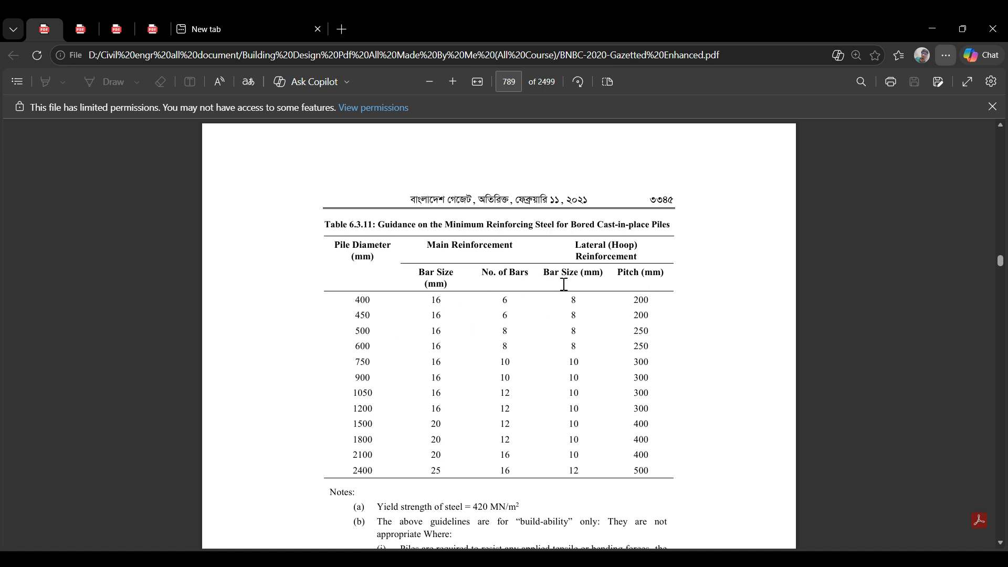
# Examine the main bar size, hoop bar size and pitch for the 400 mm pile diameter in Table 6.3.11.
pyautogui.doubleClick(357, 302)
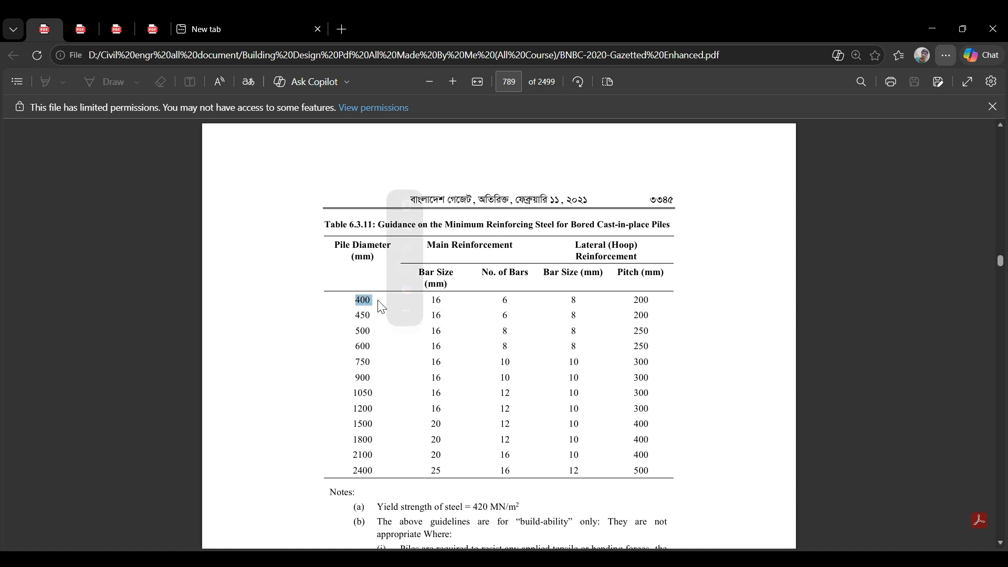
pyautogui.click(334, 329)
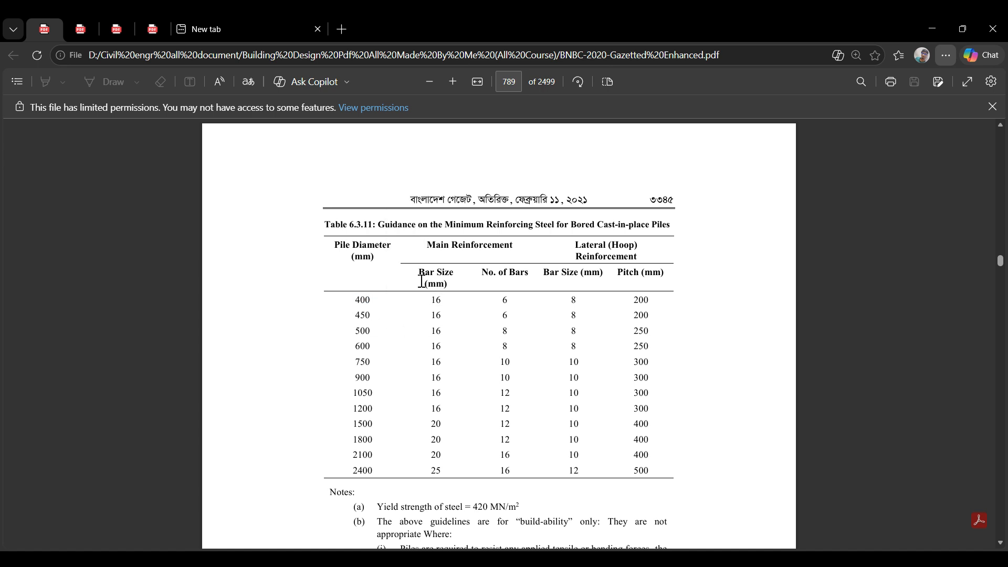
pyautogui.doubleClick(444, 300)
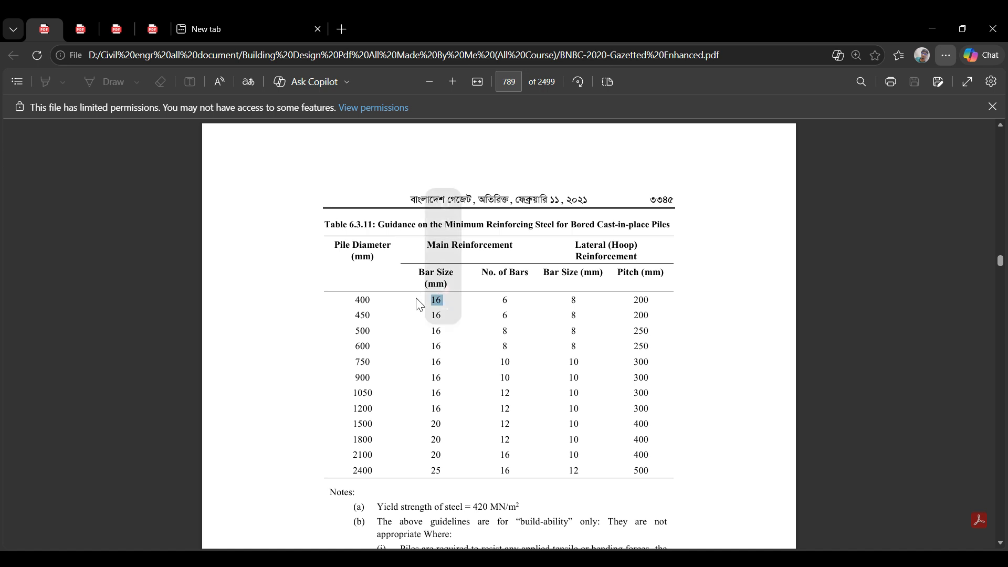
pyautogui.click(415, 332)
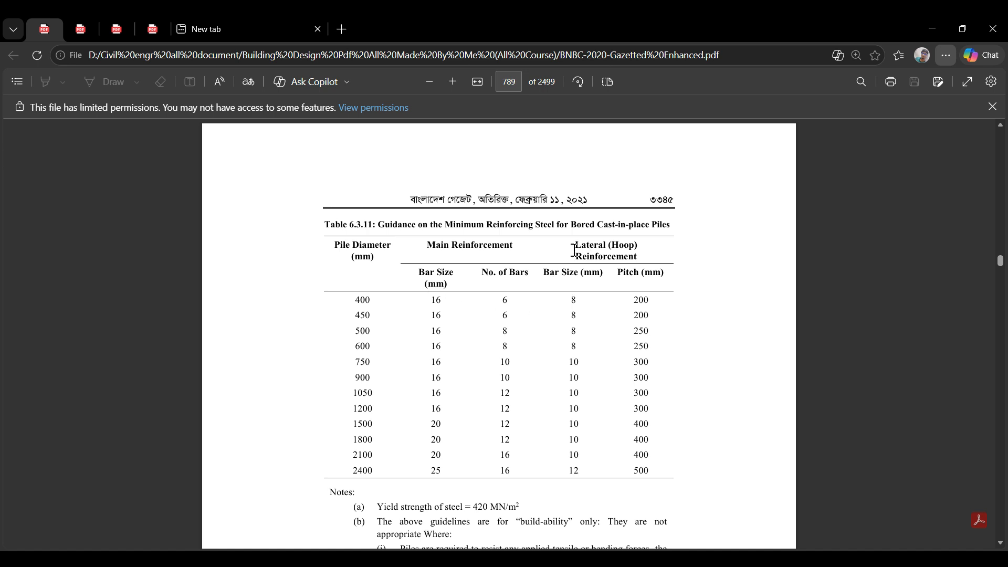
pyautogui.doubleClick(576, 298)
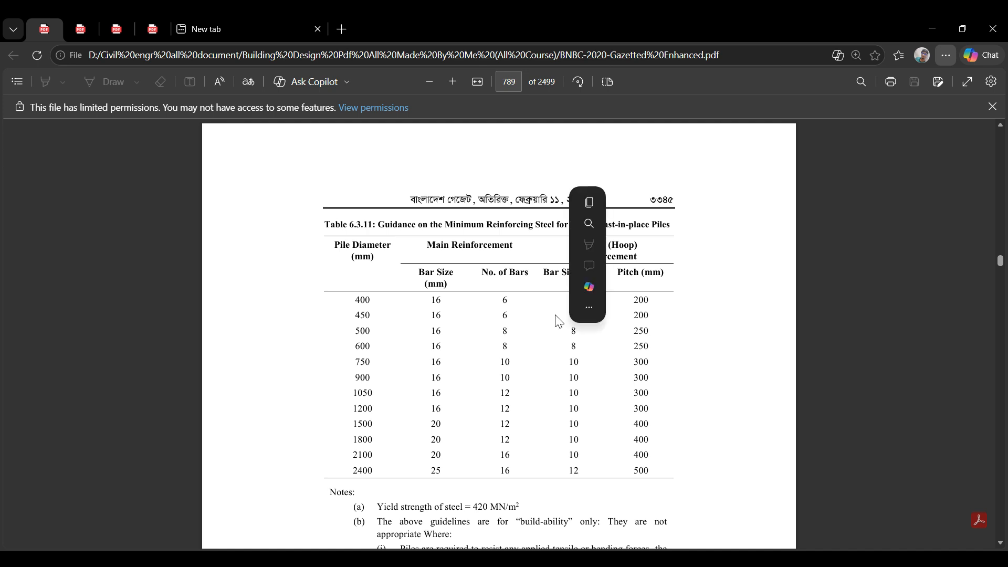
pyautogui.click(555, 315)
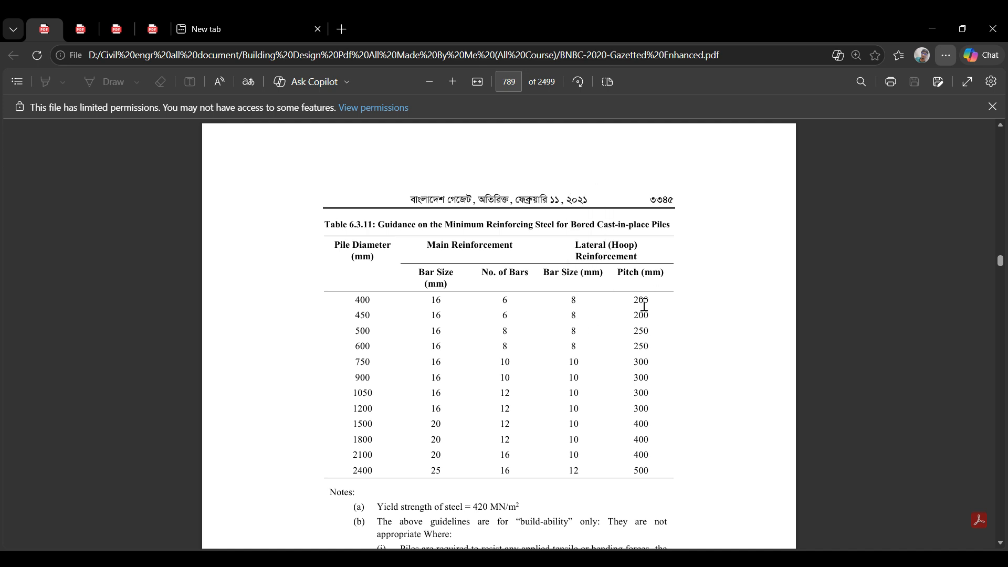
pyautogui.moveTo(652, 299); pyautogui.dragTo(593, 300)
pyautogui.click(672, 351)
pyautogui.click(669, 385)
# Multiply 20 by 25 in the Calculator to convert the pile diameter to millimetres, and return to the code table.
pyautogui.click(318, 558)
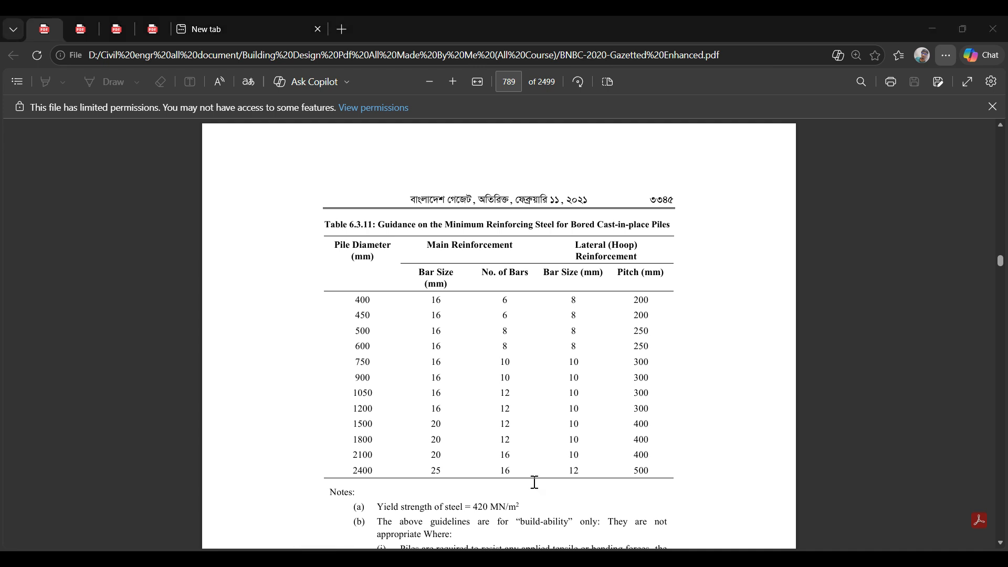
pyautogui.click(840, 443)
pyautogui.click(837, 461)
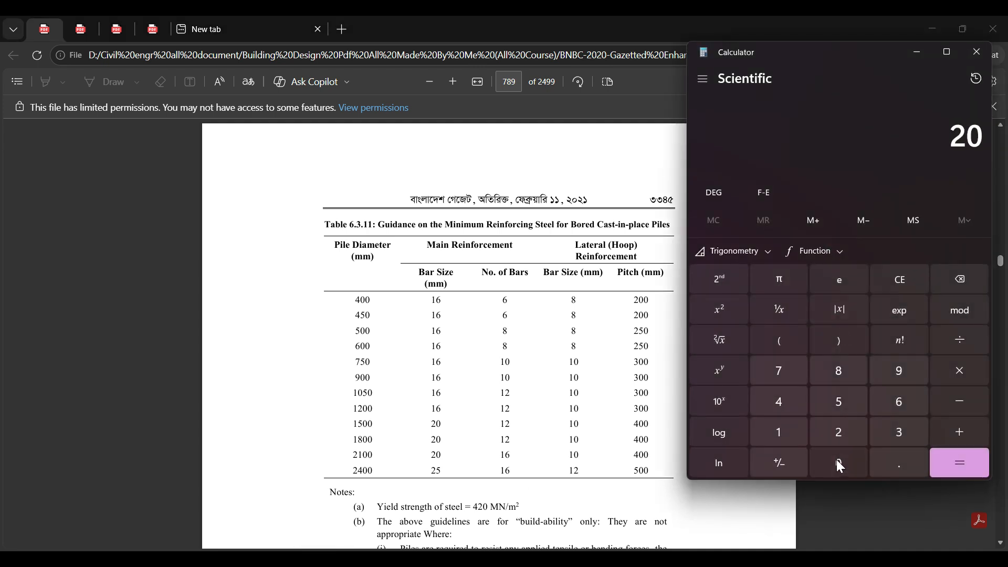
pyautogui.click(960, 372)
pyautogui.click(839, 426)
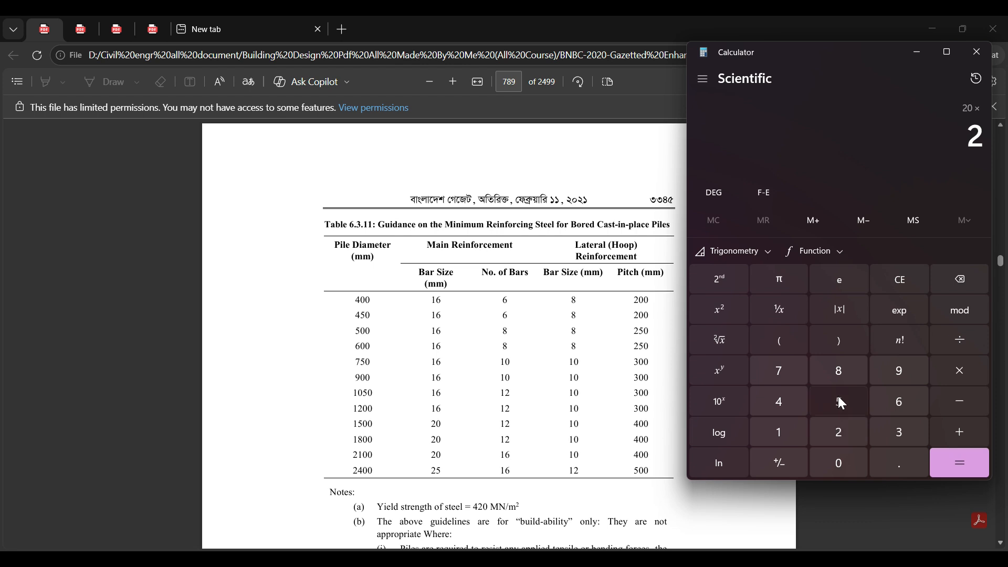
pyautogui.click(838, 401)
pyautogui.click(960, 462)
pyautogui.click(326, 371)
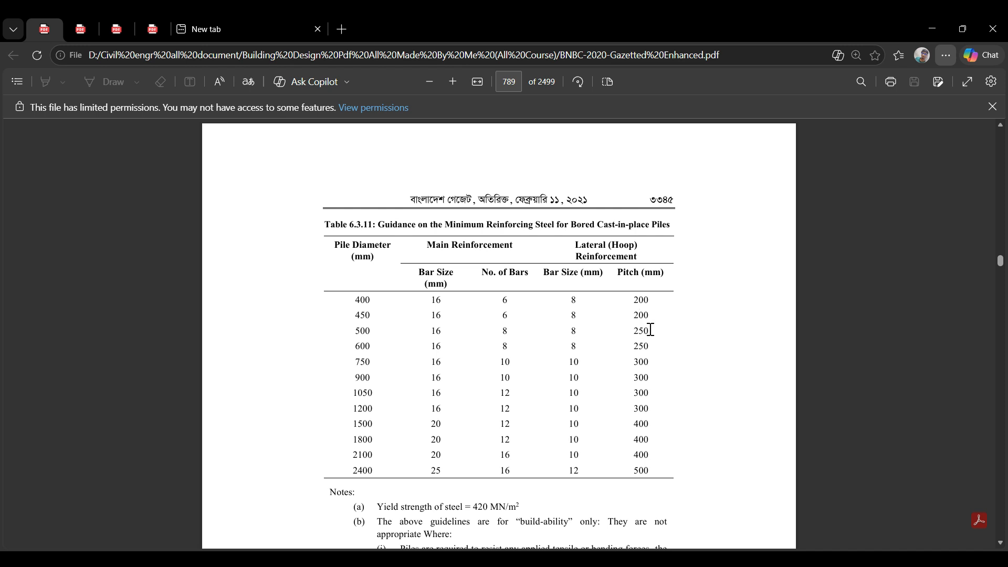
# Check the lateral reinforcement pitch for the 500 mm pile diameter and switch back to the ASDIP pile calculation.
pyautogui.moveTo(651, 329); pyautogui.dragTo(603, 338)
pyautogui.click(620, 383)
pyautogui.hotkey('alt', 'Tab')
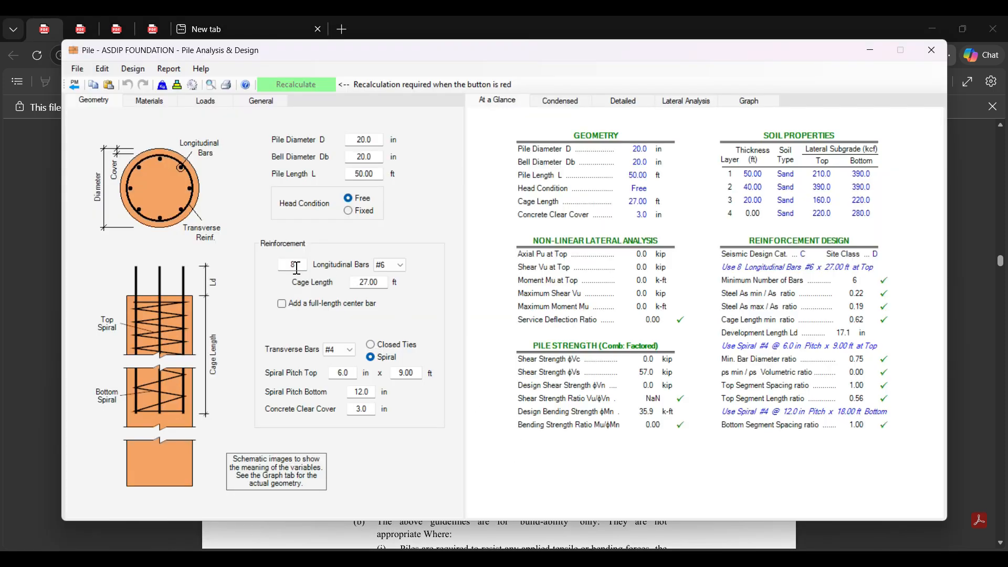
# Change the longitudinal bar size to #5 and set the cage length to 49 ft.
pyautogui.moveTo(300, 265); pyautogui.dragTo(269, 262)
pyautogui.click(394, 267)
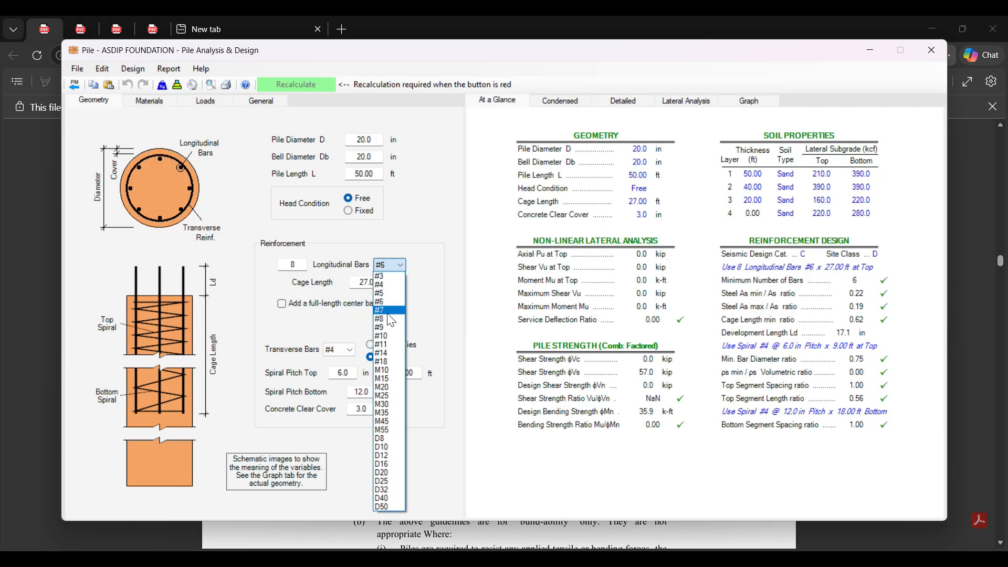
pyautogui.click(390, 294)
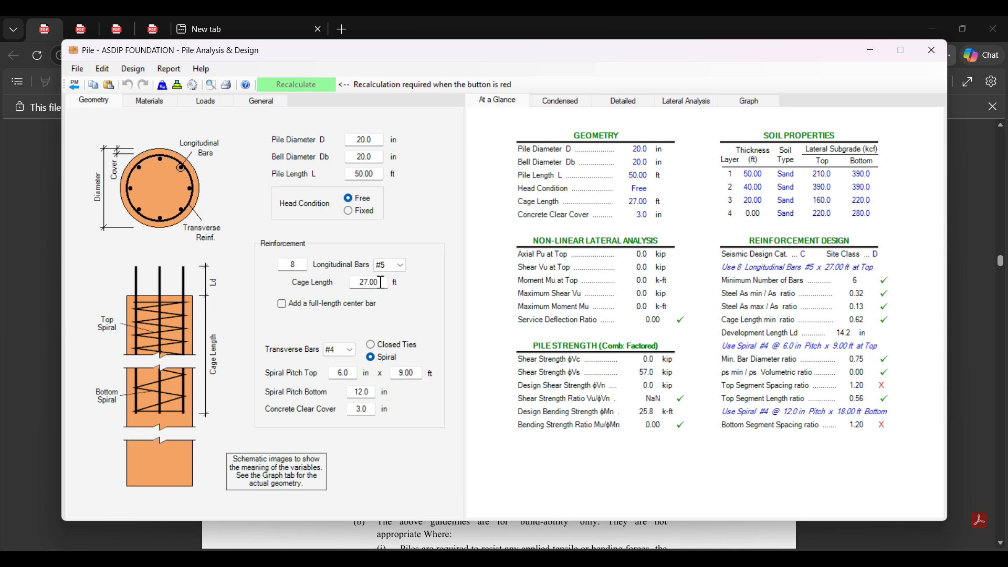
pyautogui.moveTo(381, 282); pyautogui.dragTo(339, 292)
pyautogui.write('49')
pyautogui.press('Return')
# Add a full-length center bar and review the detailed and condensed reports, the lateral analysis and the interaction diagram.
pyautogui.click(324, 304)
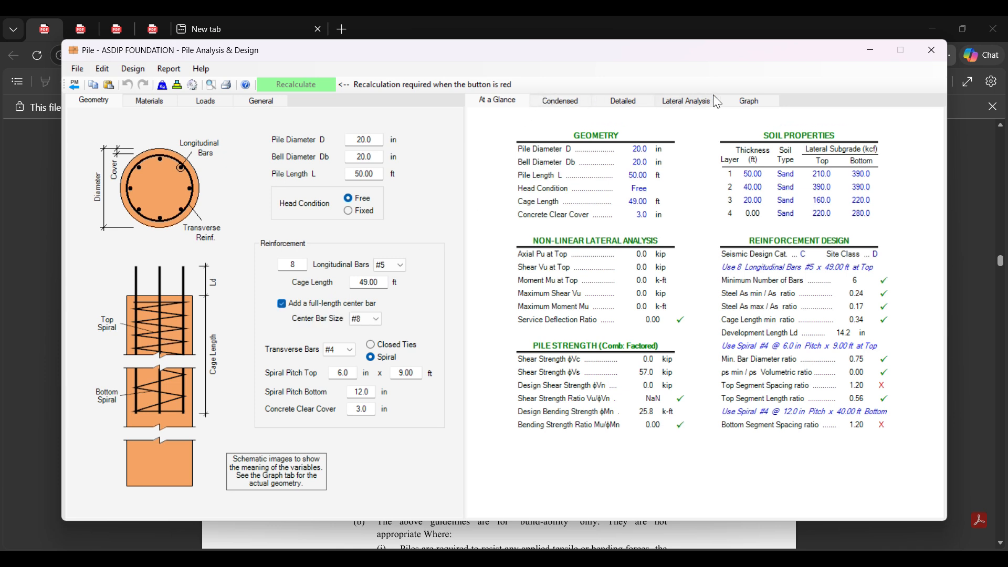
pyautogui.click(741, 100)
pyautogui.click(687, 101)
pyautogui.click(632, 100)
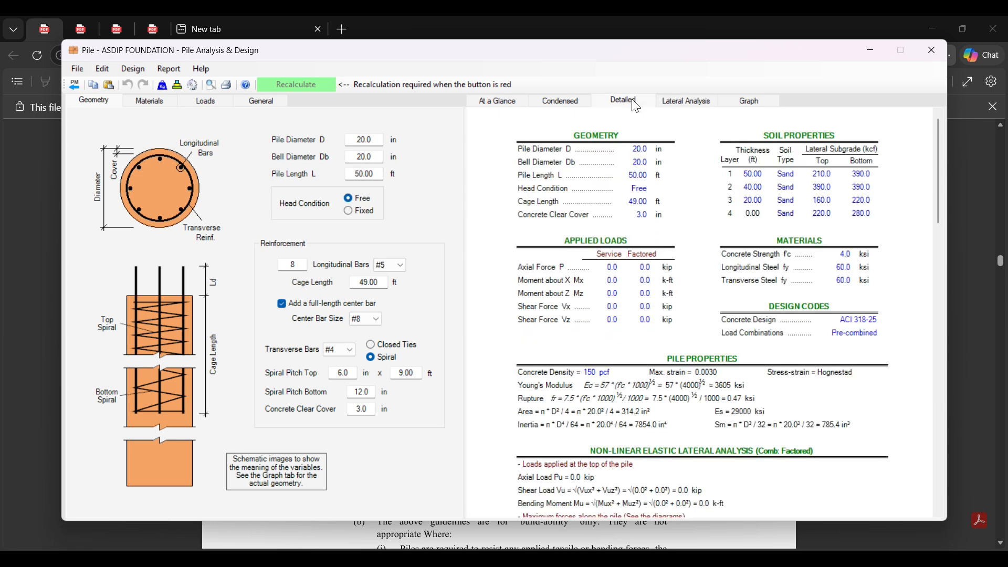
pyautogui.click(559, 100)
pyautogui.click(689, 102)
pyautogui.click(546, 105)
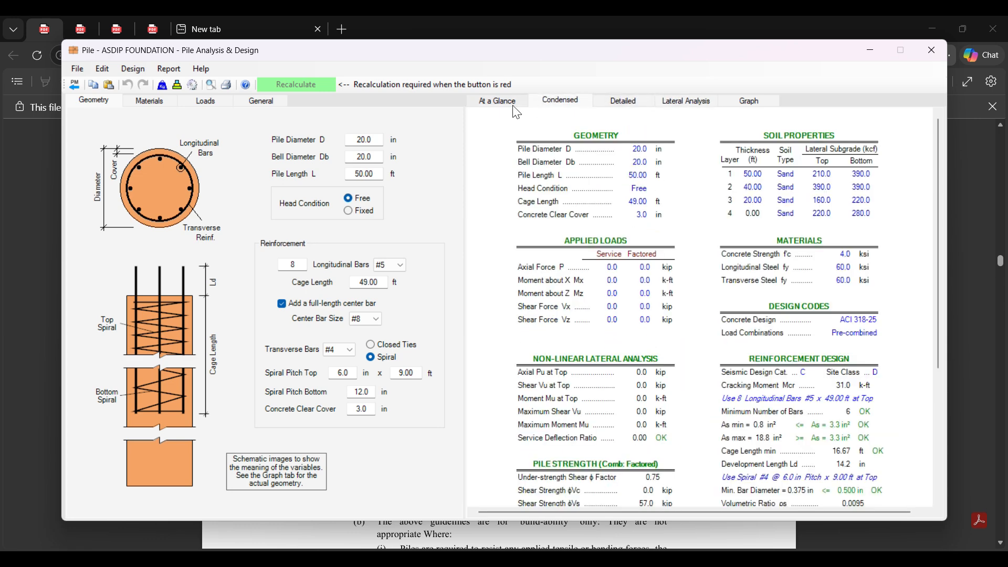
pyautogui.click(683, 100)
pyautogui.click(752, 105)
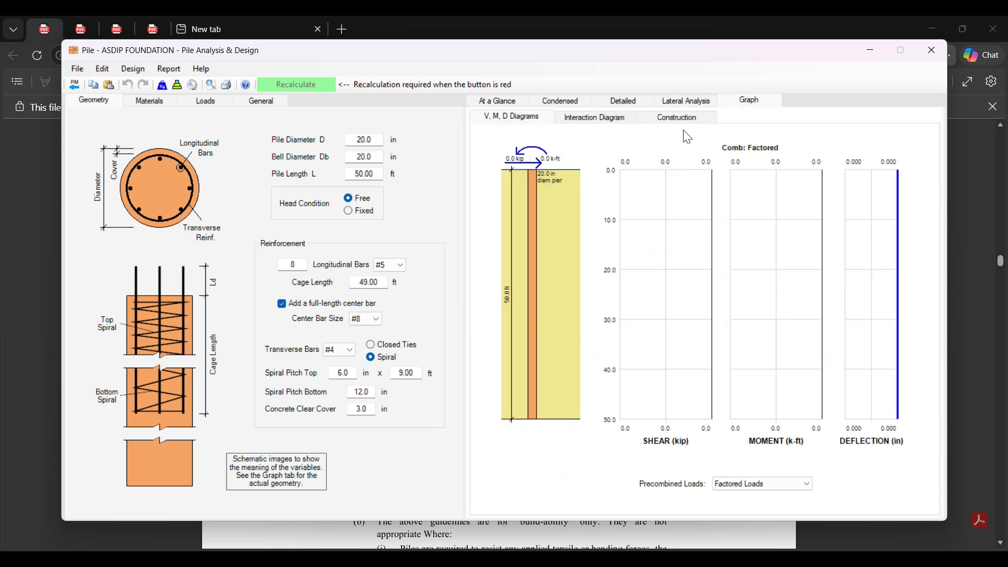
pyautogui.click(591, 119)
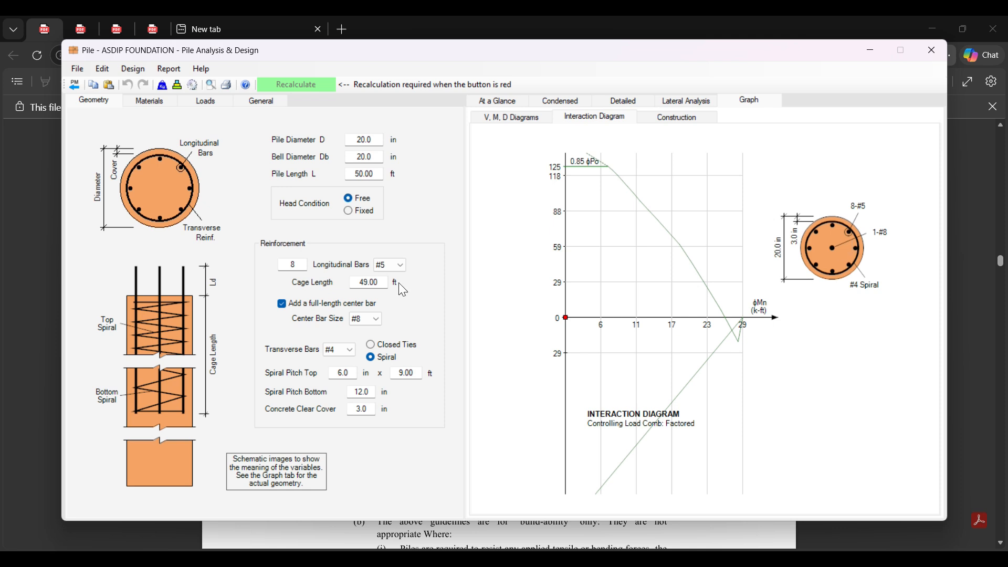
# Remove the full-length center bar, return to the results overview and set the transverse bars to #3.
pyautogui.click(292, 306)
pyautogui.click(291, 305)
pyautogui.click(300, 308)
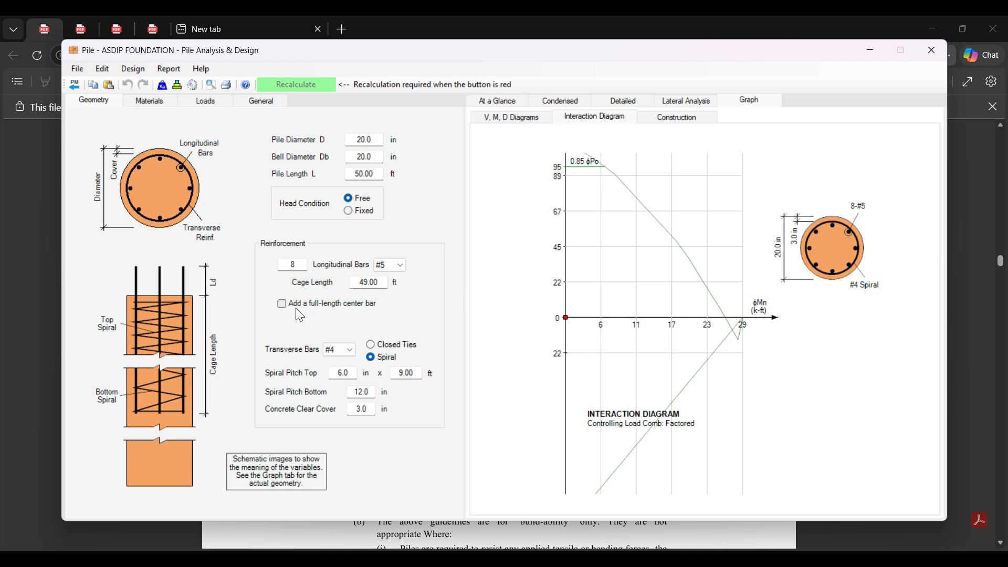
pyautogui.click(494, 102)
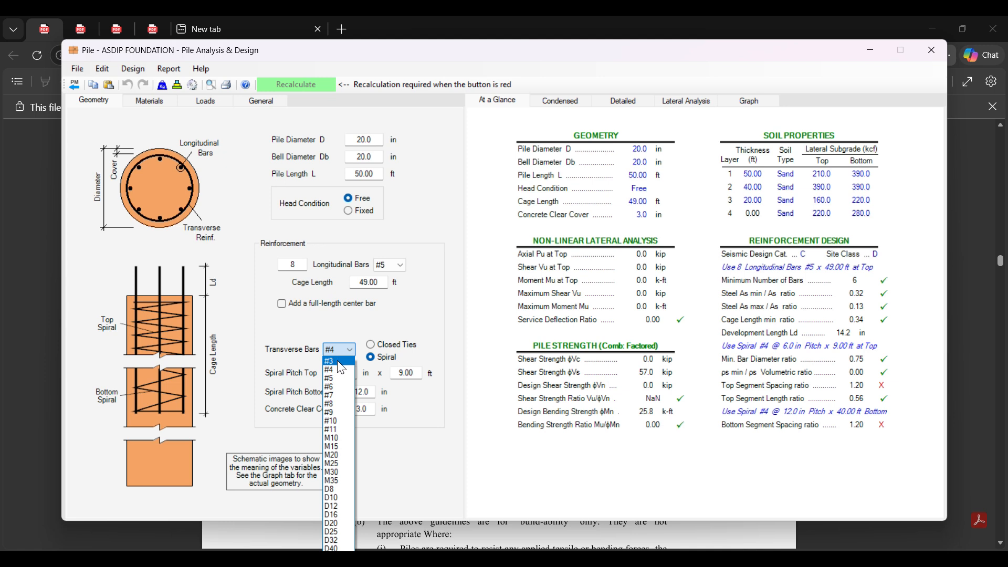
pyautogui.click(339, 361)
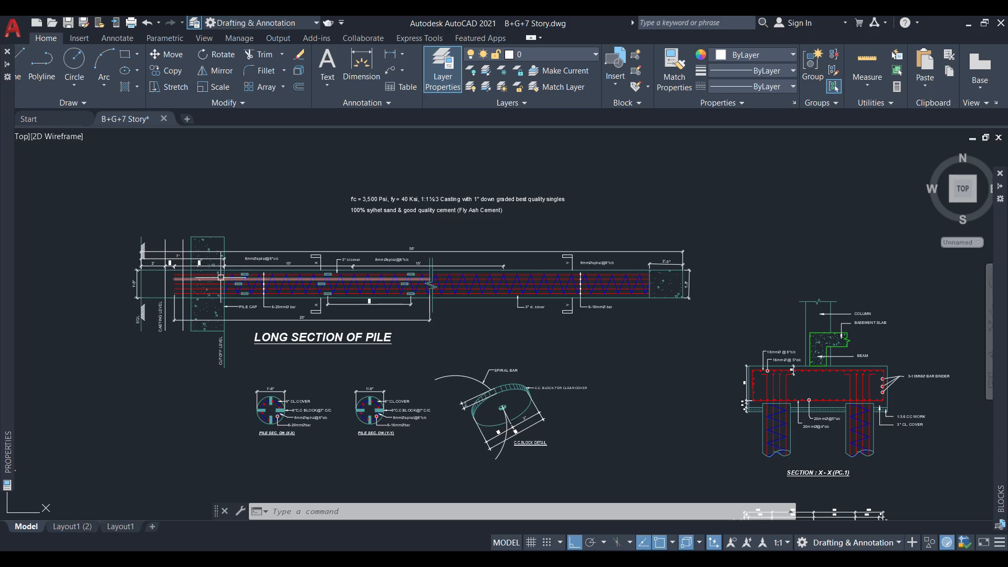
# Switch to the AutoCAD pile drawing and measure one spiral pitch beside the pile cap with a temporary aligned dimension.
pyautogui.scroll(5, 226, 281)
pyautogui.scroll(4, 277, 293)
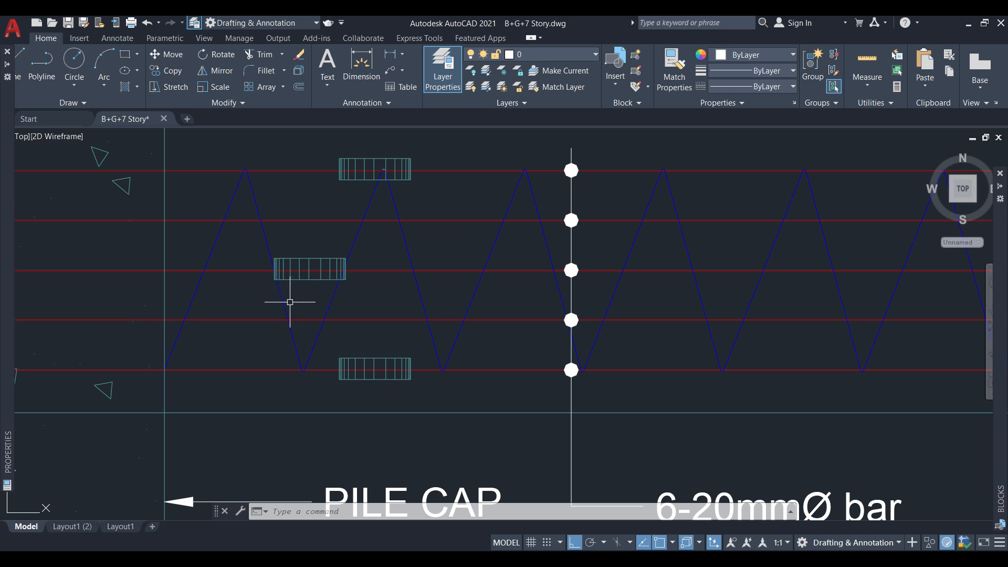
pyautogui.click(281, 293)
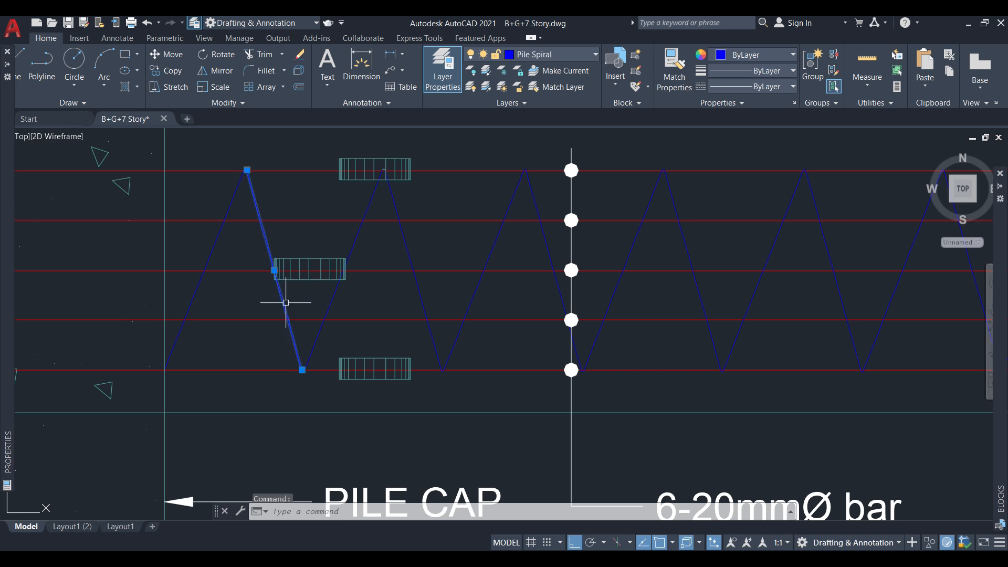
pyautogui.click(198, 288)
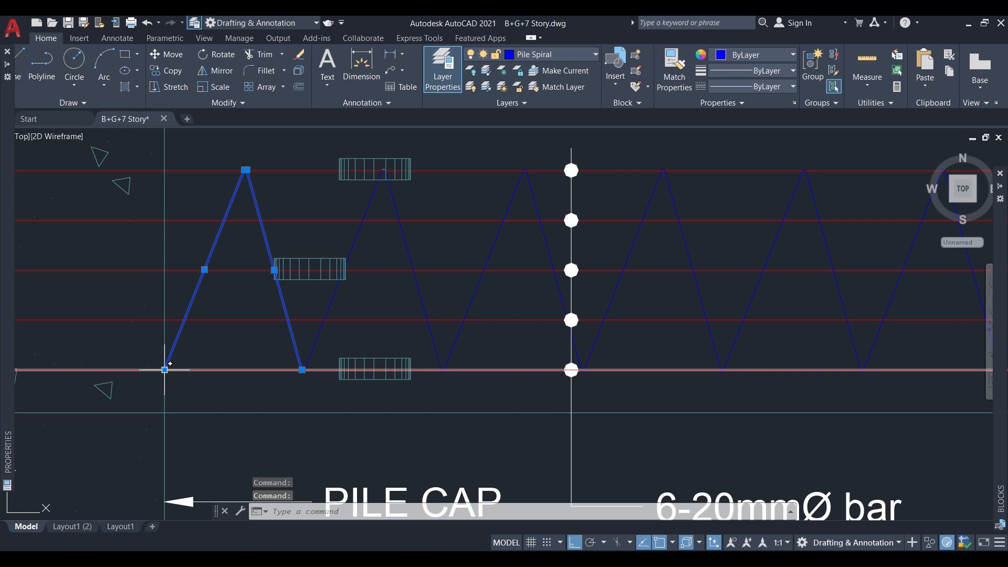
pyautogui.write('da')
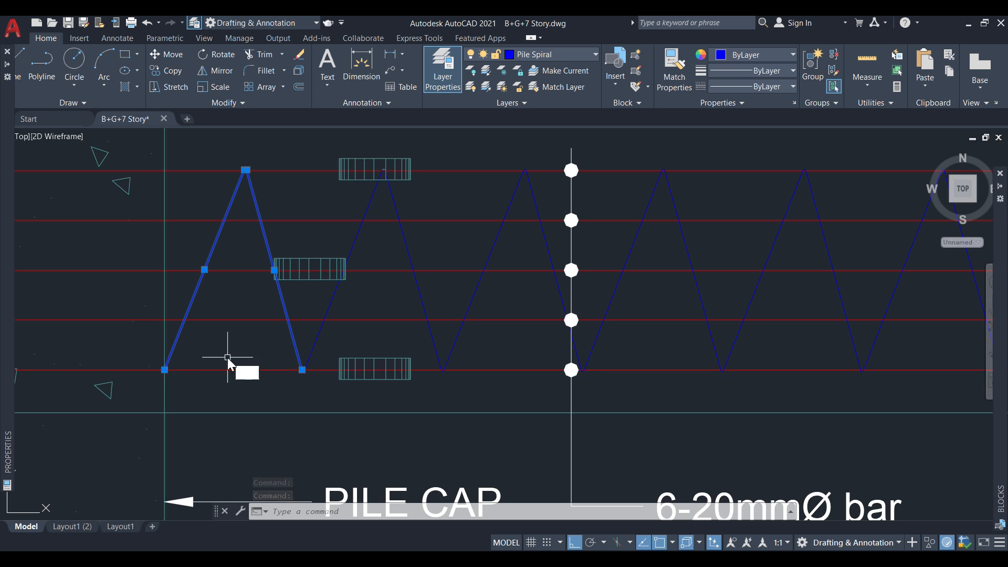
pyautogui.write('l')
pyautogui.press('Return')
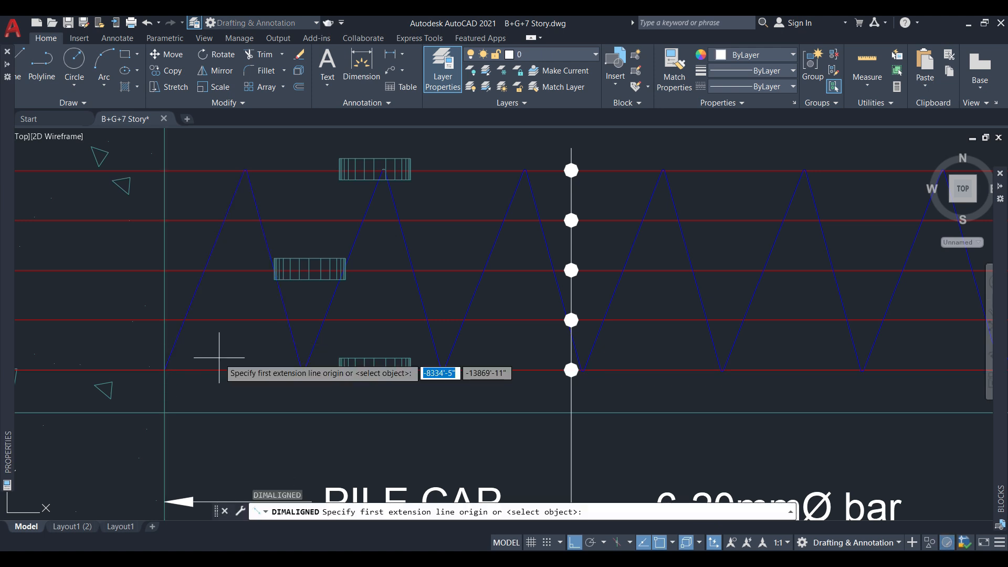
pyautogui.click(165, 370)
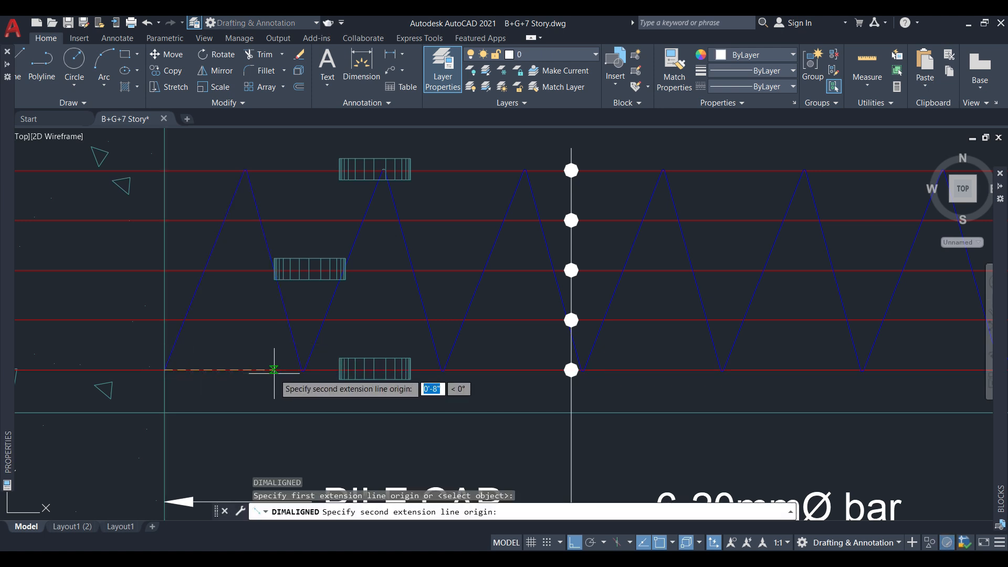
pyautogui.click(304, 370)
pyautogui.click(304, 394)
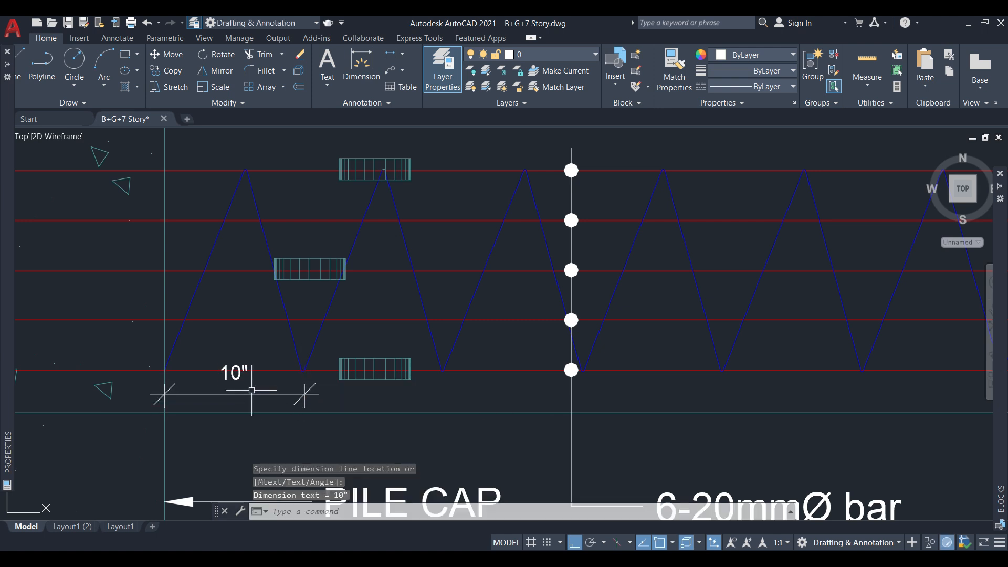
pyautogui.click(236, 394)
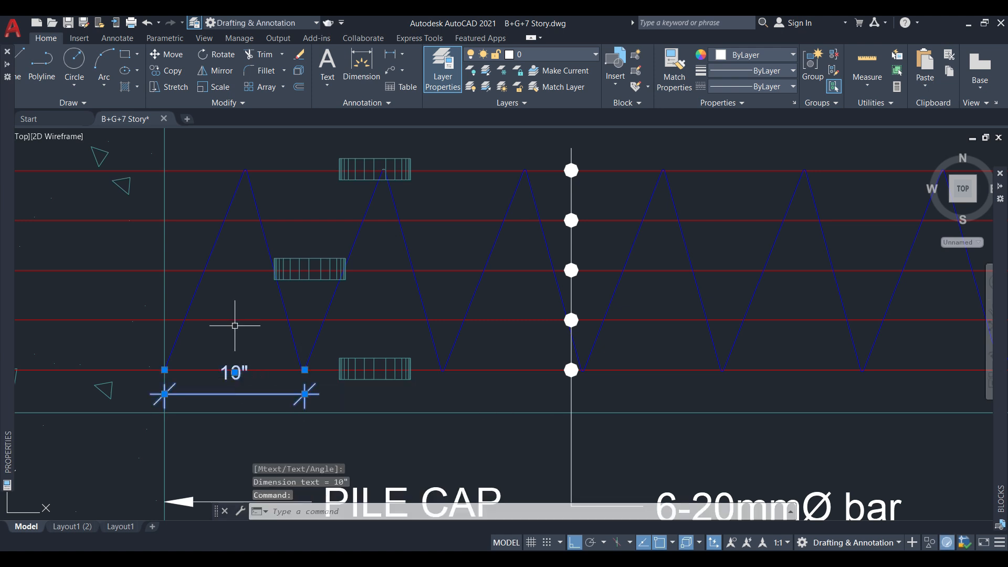
pyautogui.press('Delete')
# Examine the spiral spacing and the length of each spiral zone along the long section of the pile.
pyautogui.scroll(-10, 234, 326)
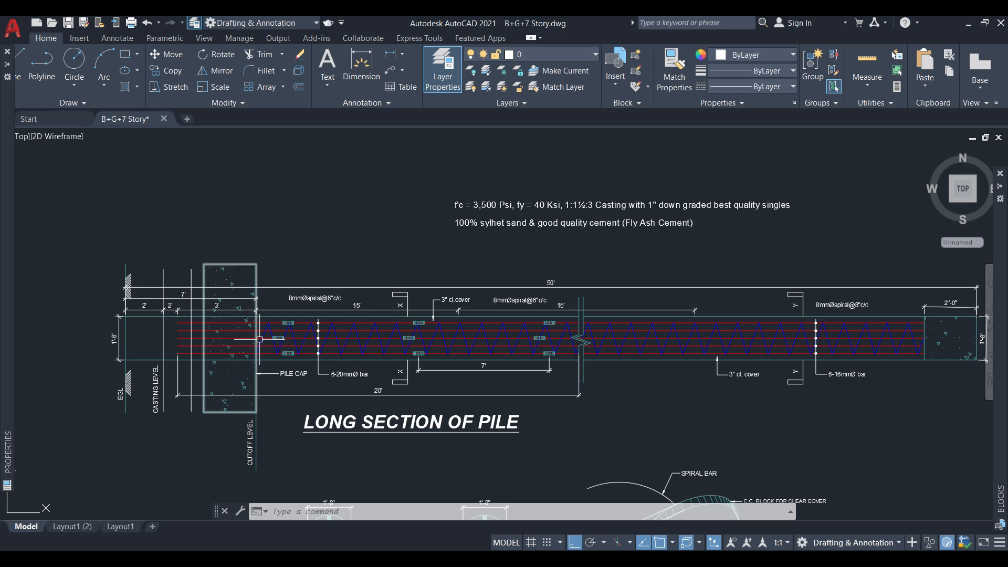
pyautogui.scroll(3, 266, 353)
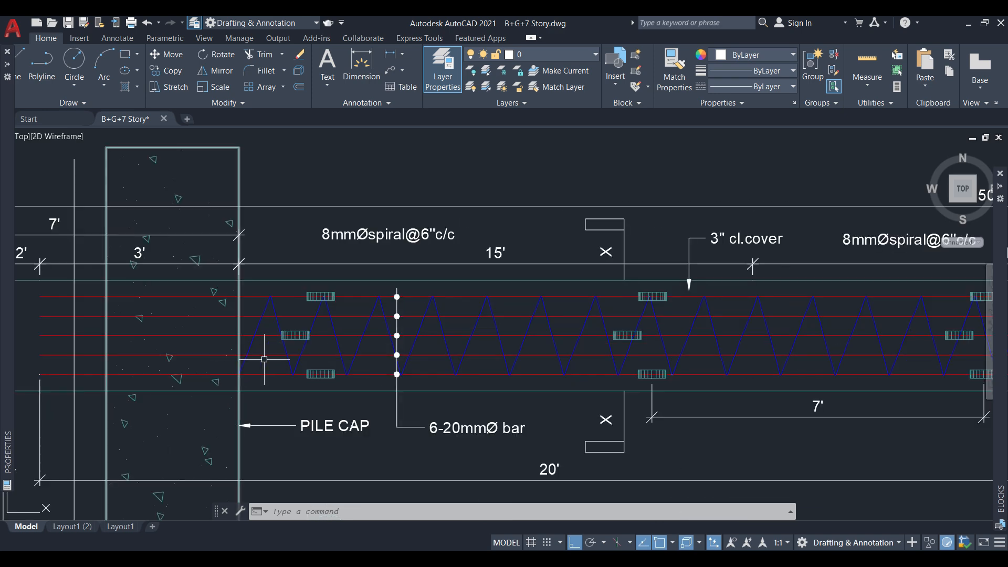
pyautogui.scroll(-2, 266, 353)
pyautogui.scroll(1, 313, 371)
pyautogui.scroll(-3, 313, 371)
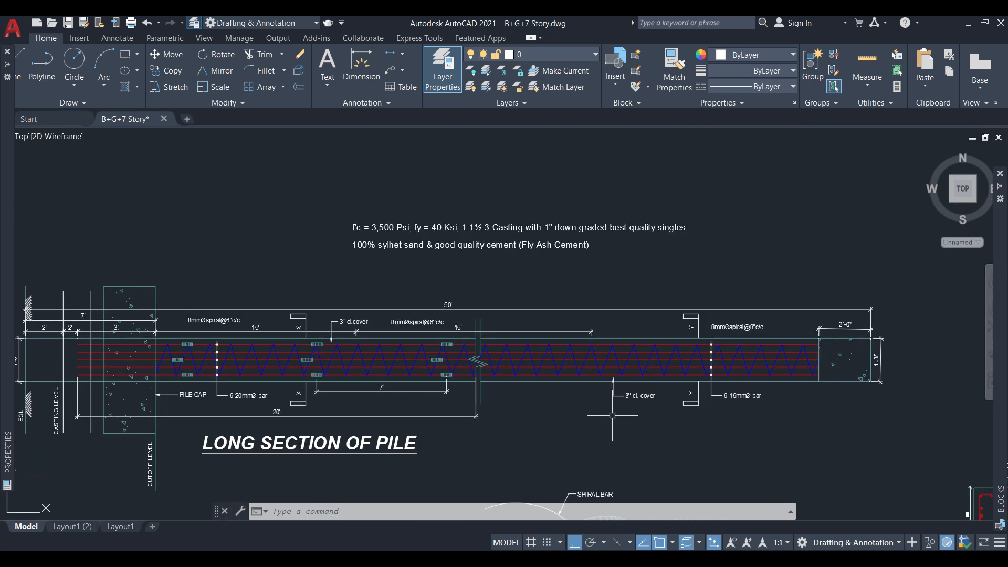
pyautogui.scroll(1, 360, 349)
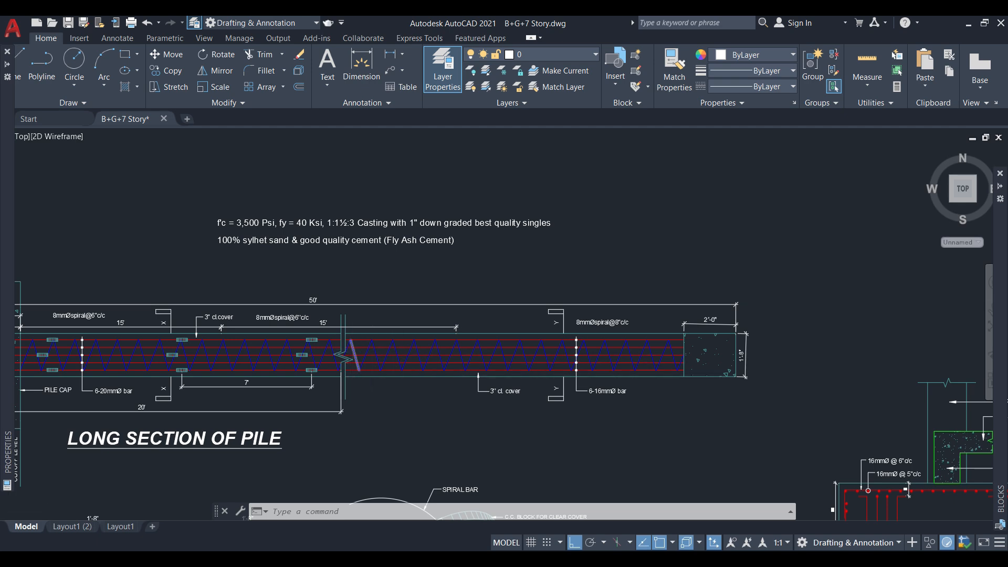
pyautogui.scroll(2, 351, 347)
pyautogui.scroll(3, 350, 346)
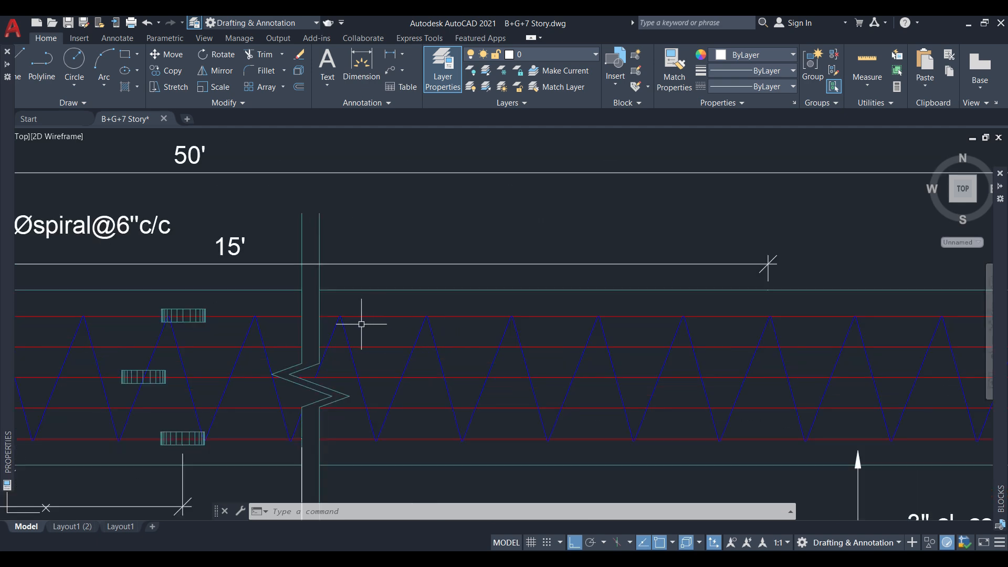
pyautogui.scroll(-2, 404, 323)
pyautogui.scroll(-4, 483, 338)
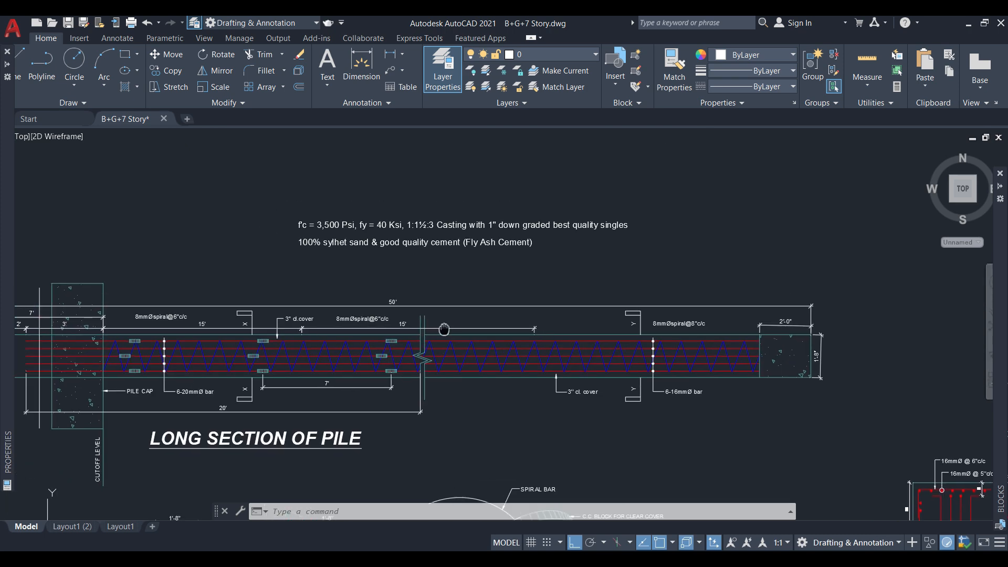
# Switch back to ASDIP Foundation and set the top spiral pitch to 4 in over a length of 15 ft.
pyautogui.hotkey('alt', 'Tab')
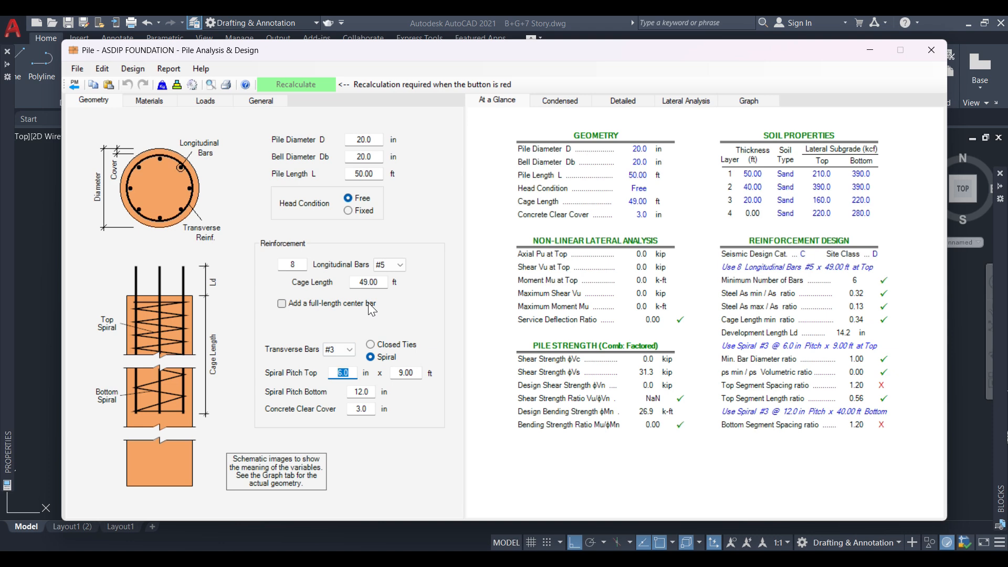
pyautogui.write('4')
pyautogui.press('Return')
pyautogui.doubleClick(419, 375)
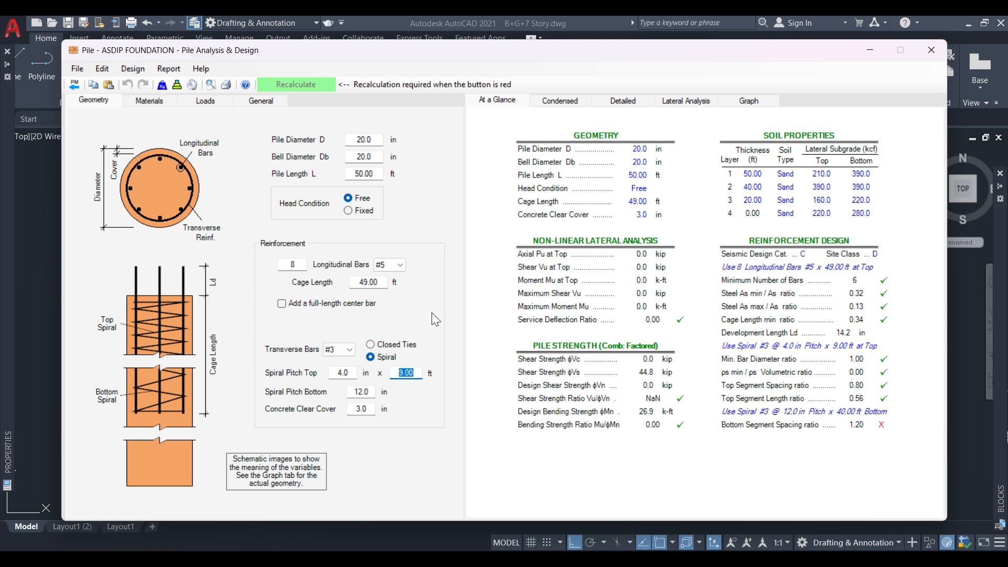
pyautogui.write('15')
pyautogui.press('Return')
# Set the bottom spiral pitch to 7.0 in and check the concrete clear cover setting.
pyautogui.moveTo(370, 392); pyautogui.dragTo(337, 398)
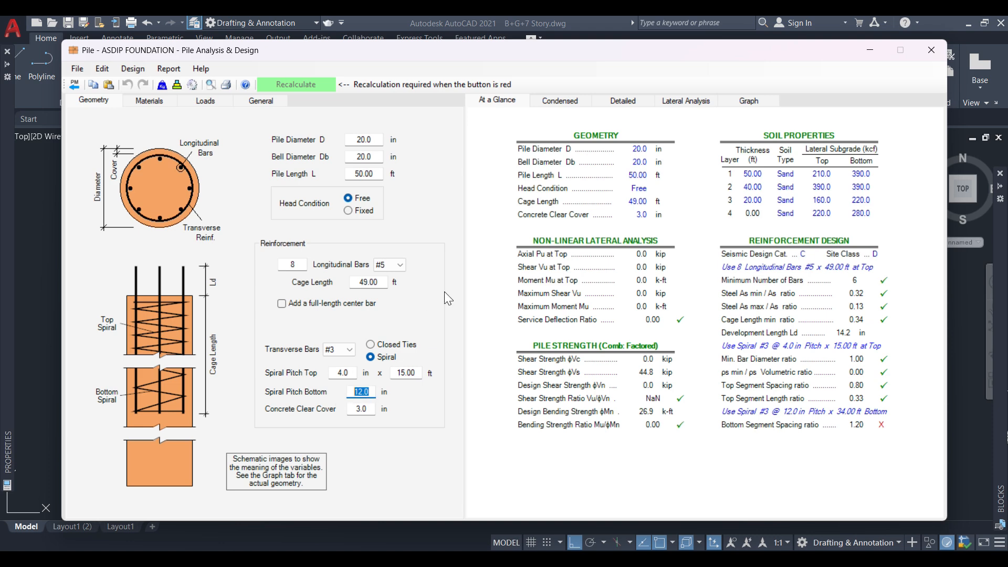
pyautogui.write('7.0')
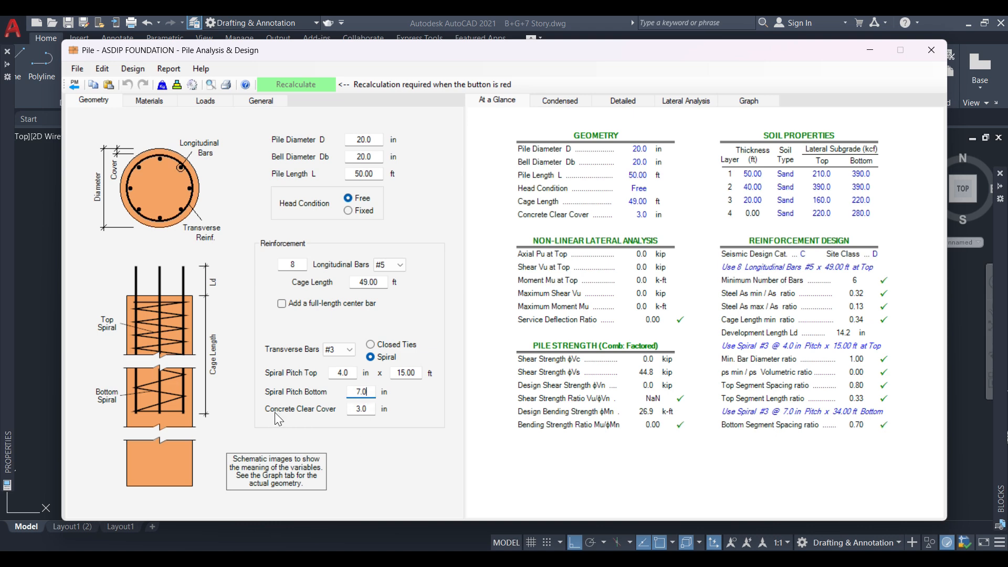
pyautogui.press('Tab')
pyautogui.click(361, 409)
# Set the pile's concrete strength f'c to 3.0 ksi in the material properties and select the longitudinal steel strength.
pyautogui.click(159, 101)
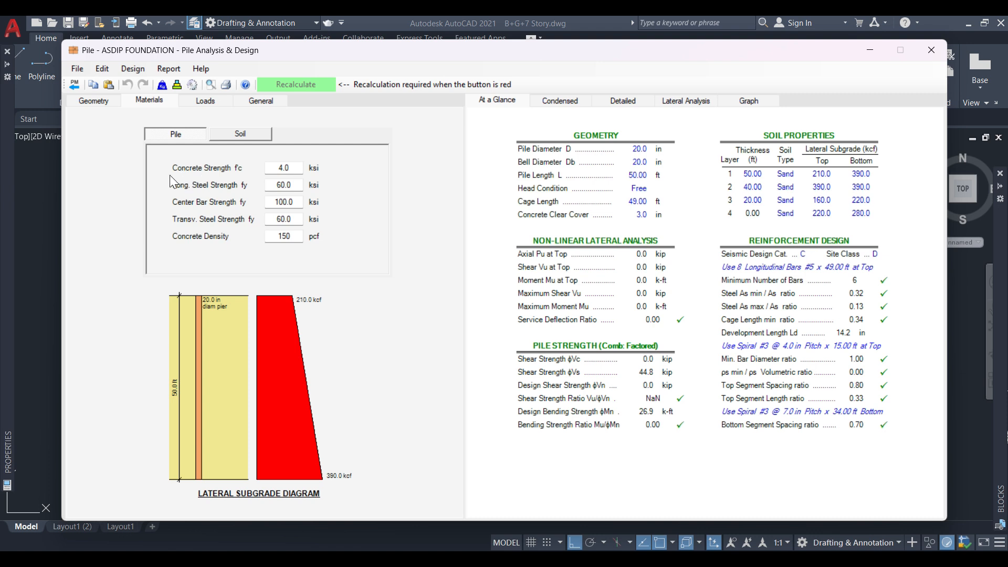
pyautogui.doubleClick(295, 168)
pyautogui.click(297, 185)
pyautogui.moveTo(297, 185); pyautogui.dragTo(255, 187)
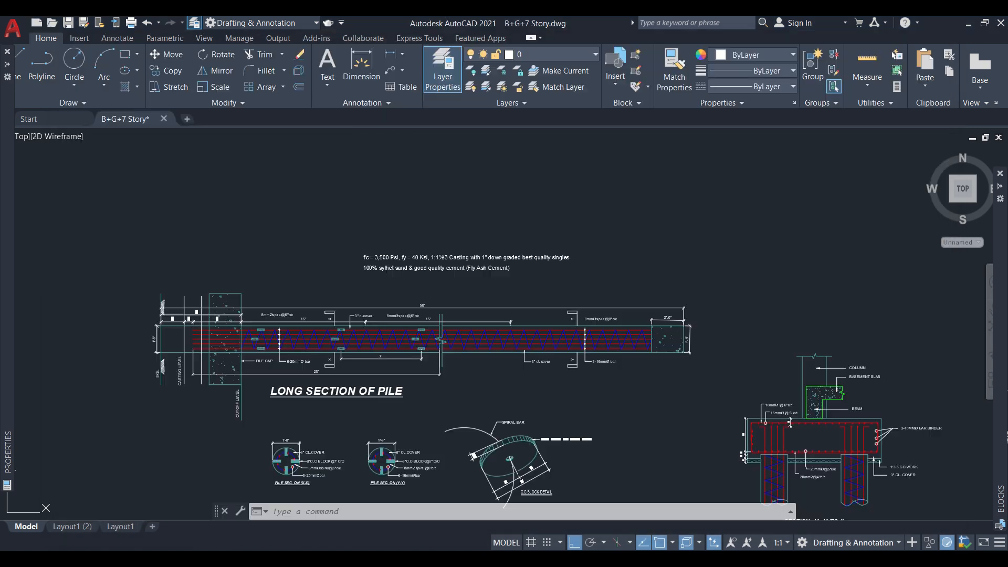
# Switch to the AutoCAD pile drawing, point out the main bars near the pile cap and return to ASDIP Foundation.
pyautogui.scroll(8, 198, 336)
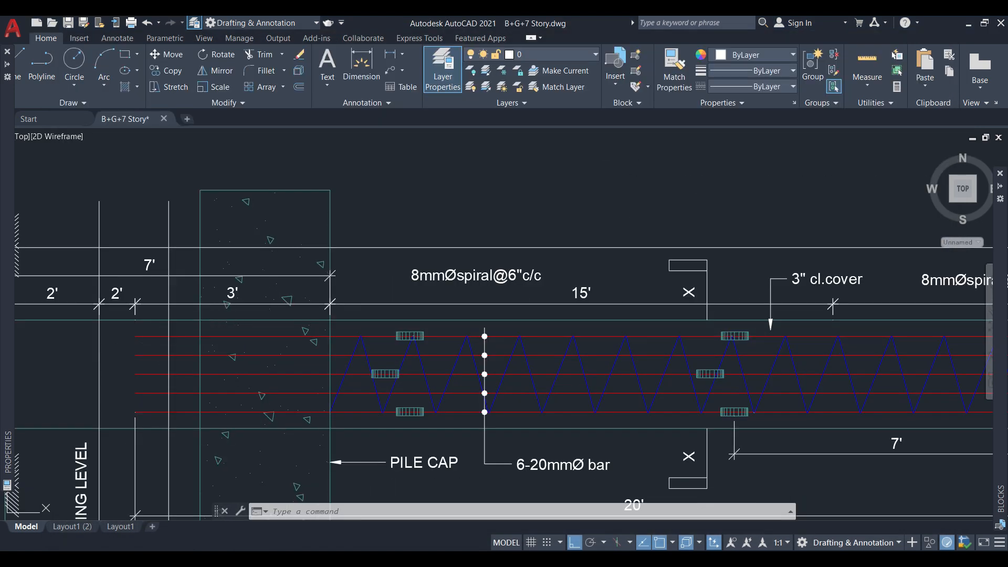
pyautogui.click(166, 336)
pyautogui.click(164, 344)
pyautogui.click(156, 360)
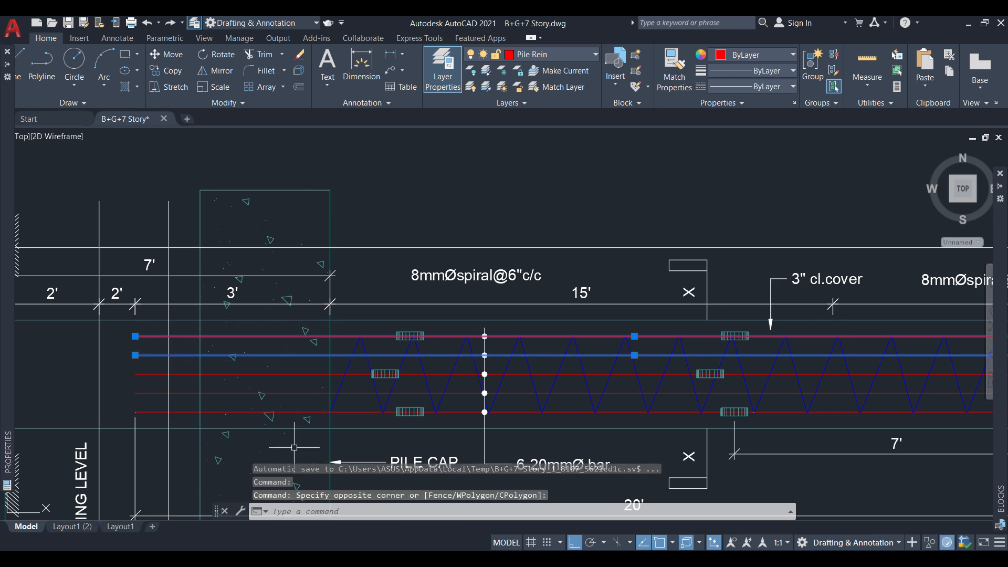
pyautogui.click(572, 558)
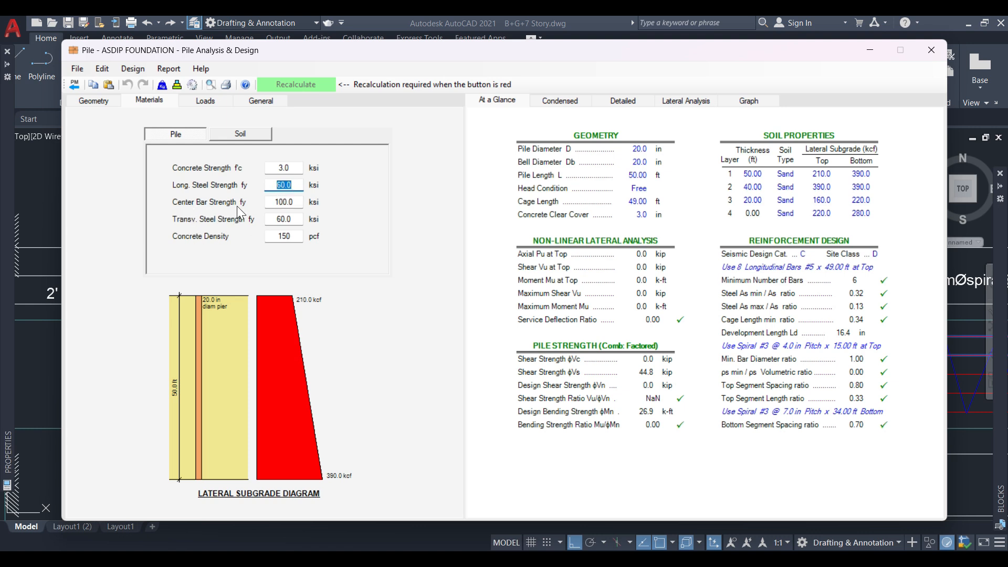
# Review the center bar strength, transverse steel strength and concrete density, and open the soil layer table at the layer 1 thickness.
pyautogui.click(295, 202)
pyautogui.click(295, 220)
pyautogui.click(299, 219)
pyautogui.click(300, 239)
pyautogui.click(240, 133)
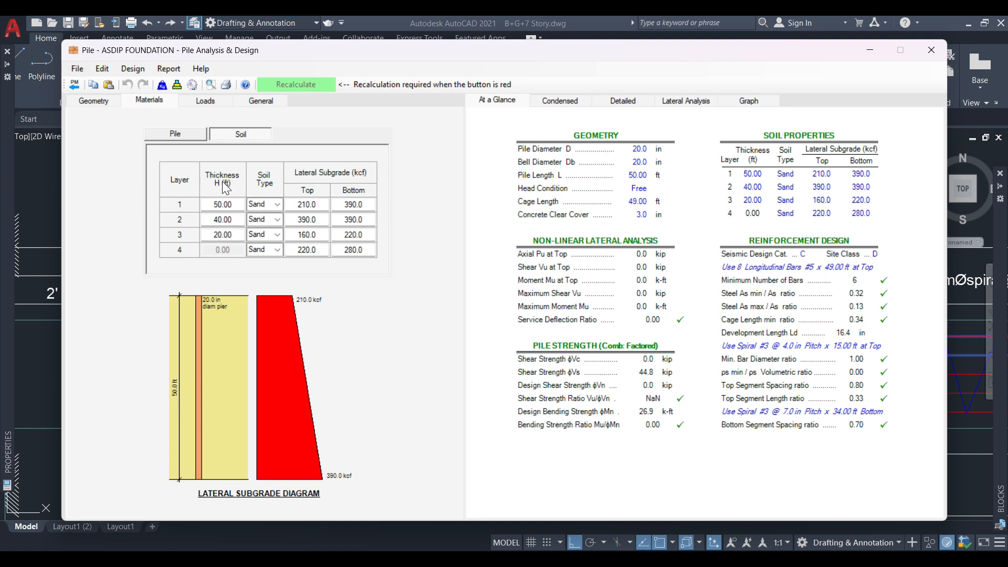
pyautogui.click(231, 204)
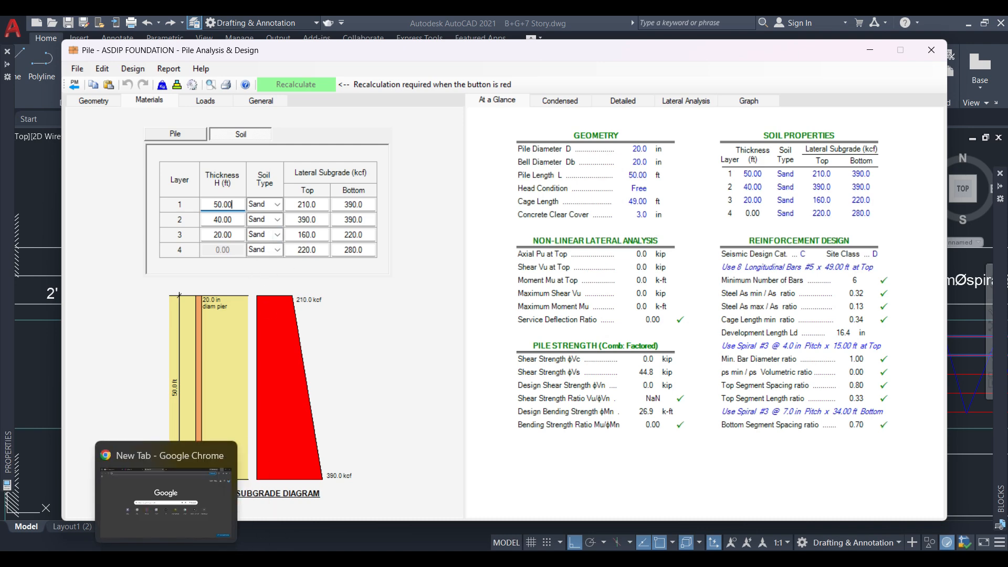
# Switch to the soil report and examine the bore hole chart of boring no. 01 for the soil type at each depth.
pyautogui.click(226, 559)
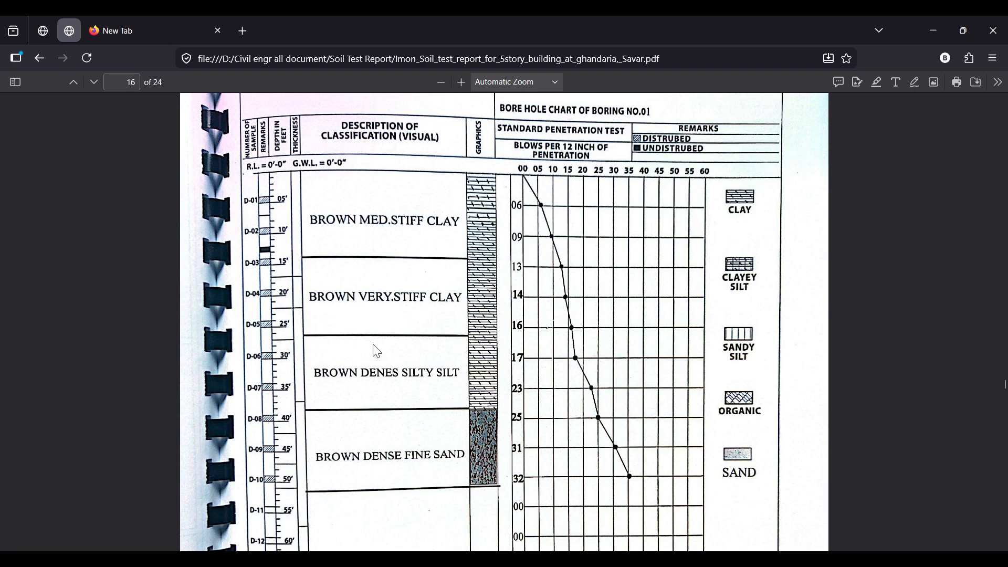
pyautogui.scroll(-4, 391, 342)
pyautogui.scroll(6, 443, 321)
pyautogui.scroll(-2, 473, 341)
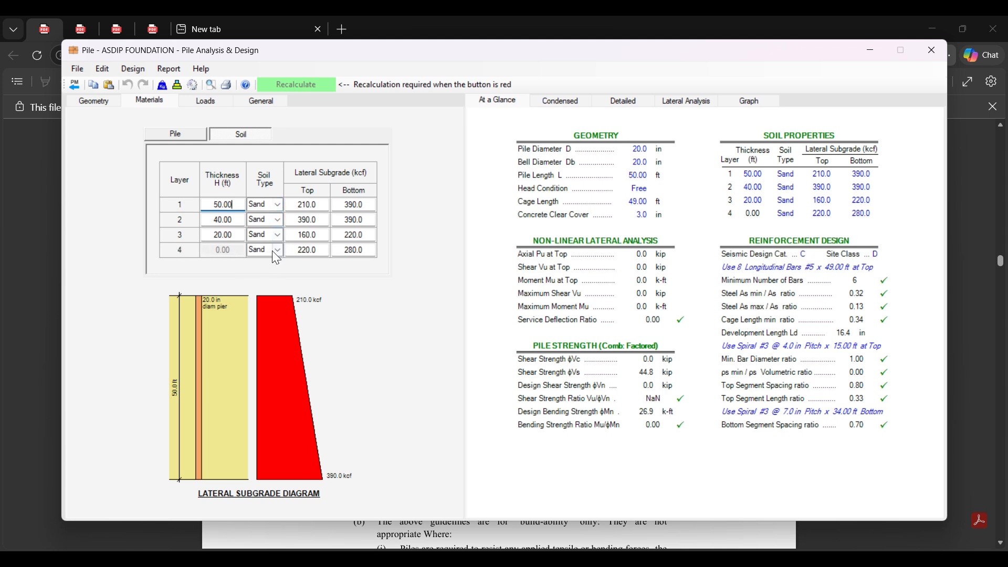
# Return to ASDIP Foundation and set the soil type of layers 4 and 3 to Clay.
pyautogui.click(276, 250)
pyautogui.click(260, 261)
pyautogui.click(277, 235)
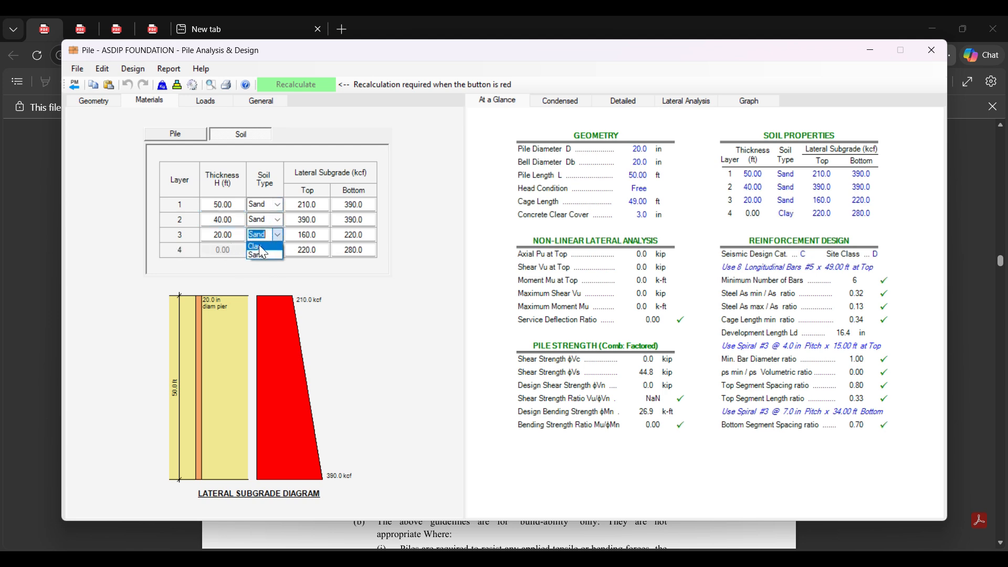
pyautogui.click(260, 246)
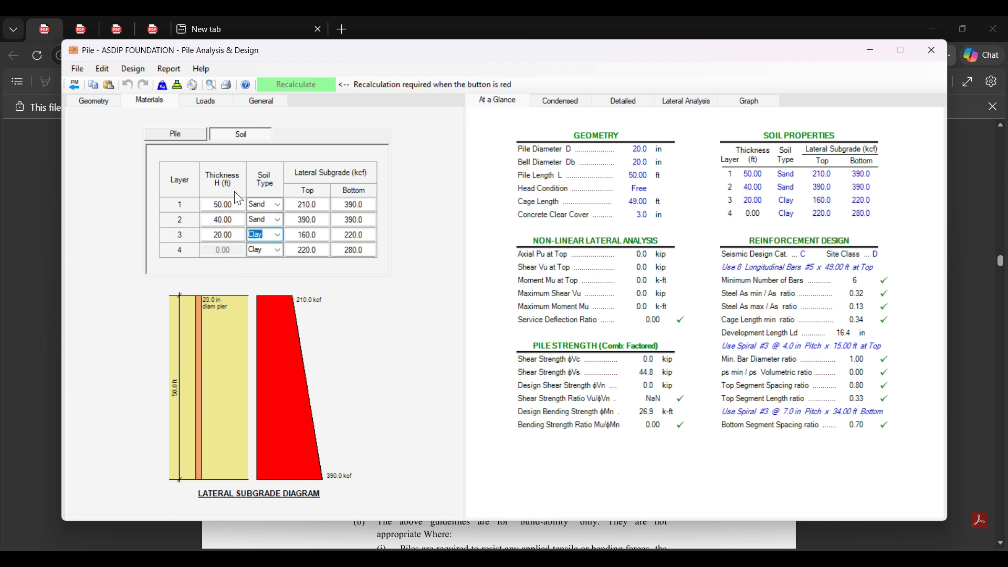
# Check the soil types of layers 1 and 2 and the top lateral subgrade values, and open the pile's service loads.
pyautogui.click(276, 219)
pyautogui.click(276, 208)
pyautogui.click(276, 206)
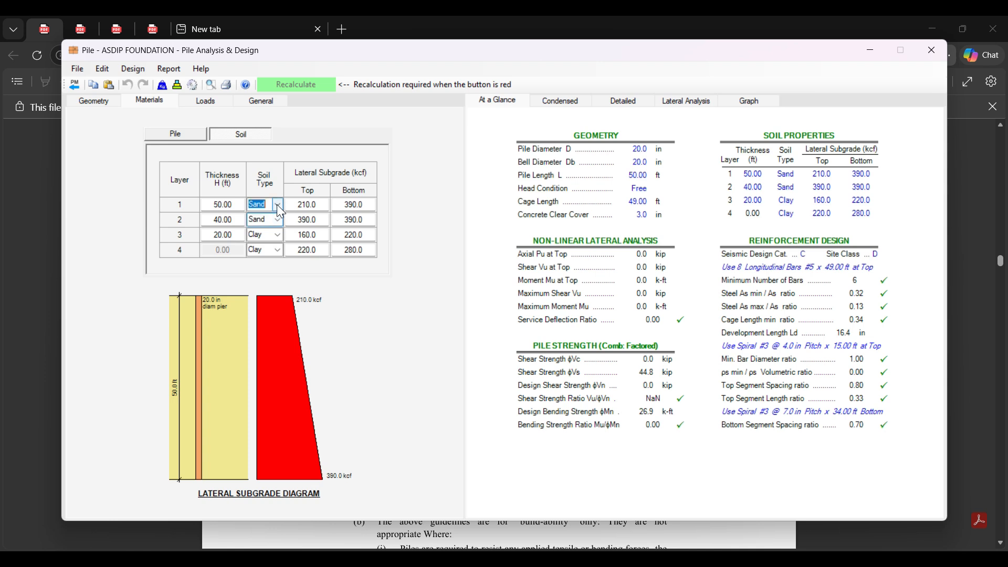
pyautogui.click(324, 223)
pyautogui.click(317, 250)
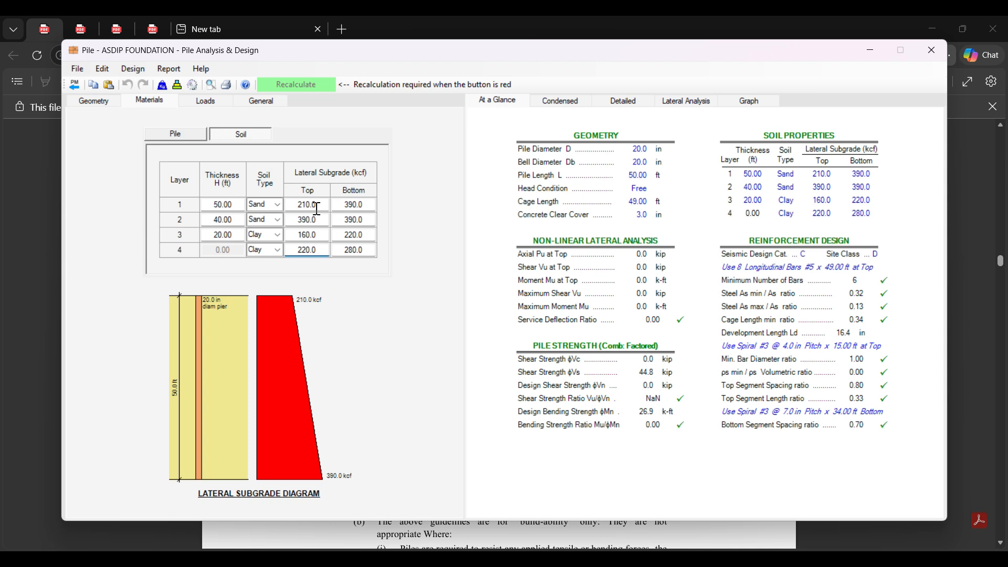
pyautogui.click(208, 103)
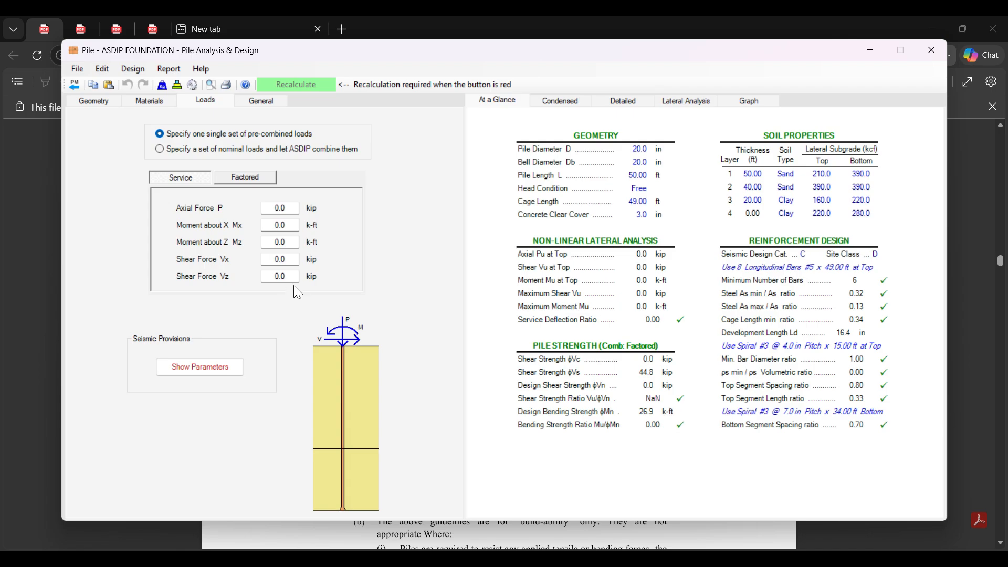
# Switch to ETABS and display tabulated Fz point reactions for the DD+LL combination on the base plan, examining the column at joint 100.
pyautogui.click(512, 558)
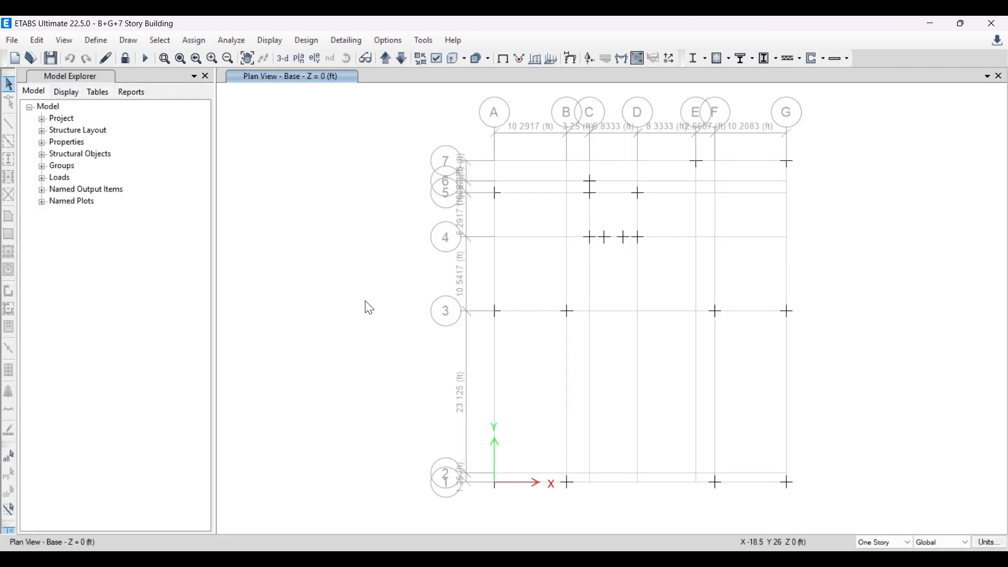
pyautogui.moveTo(299, 231); pyautogui.dragTo(353, 274)
pyautogui.click(590, 58)
pyautogui.moveTo(502, 153); pyautogui.dragTo(175, 115)
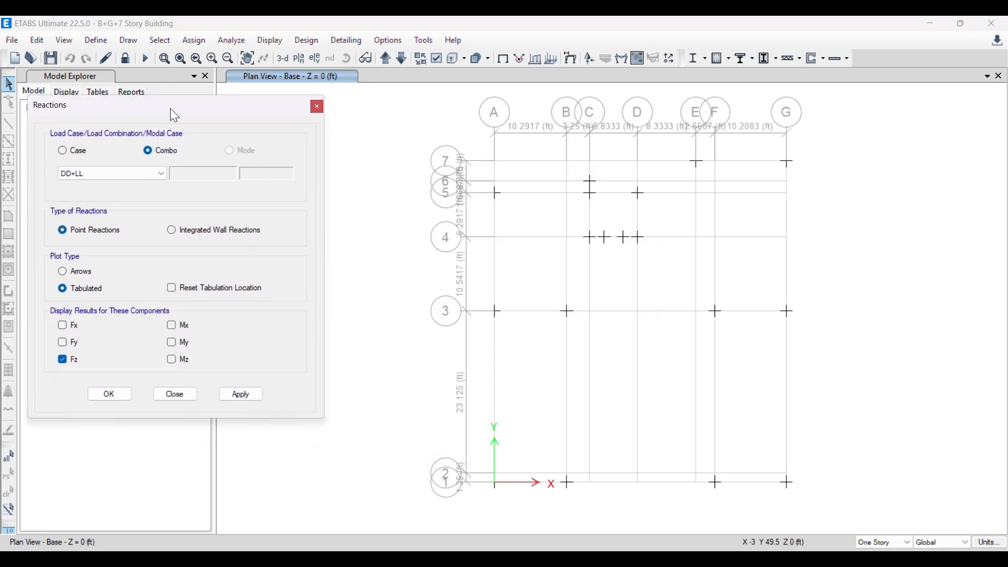
pyautogui.click(110, 168)
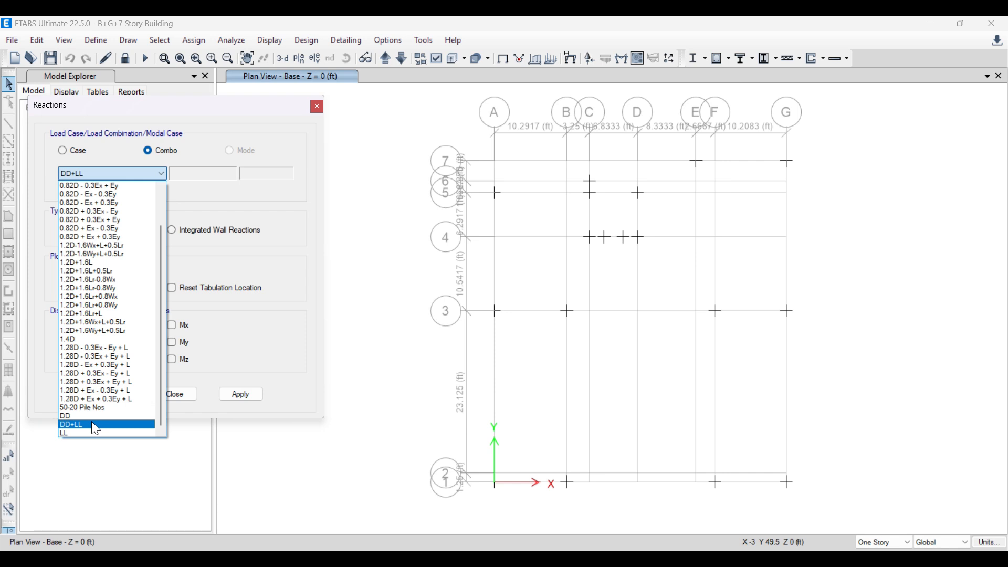
pyautogui.click(91, 421)
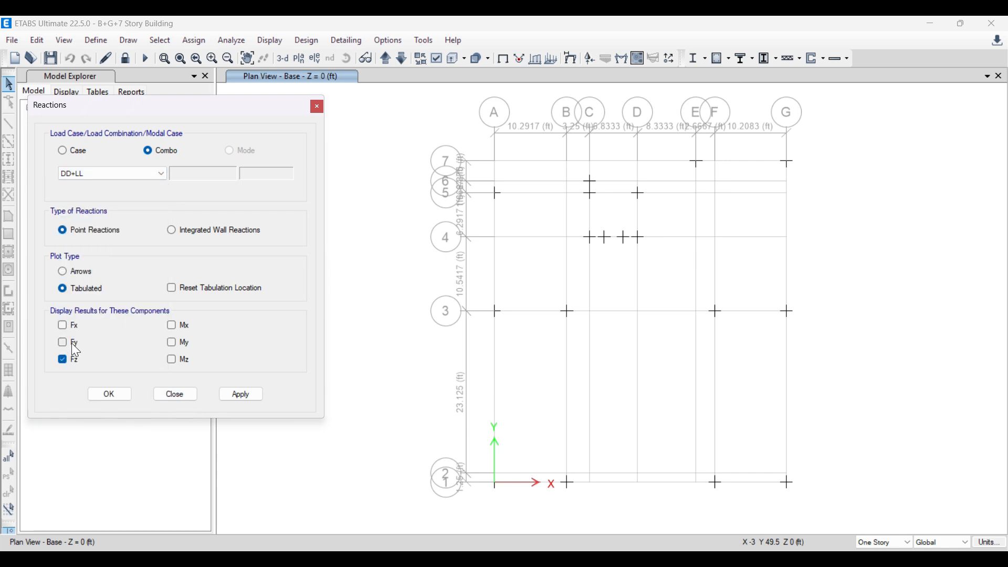
pyautogui.click(237, 395)
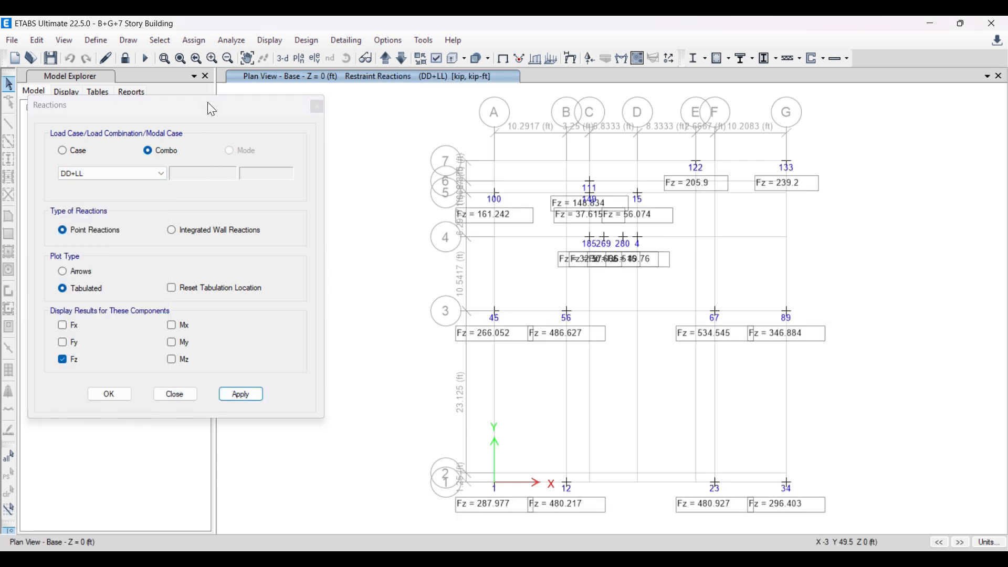
pyautogui.moveTo(206, 102); pyautogui.dragTo(179, 107)
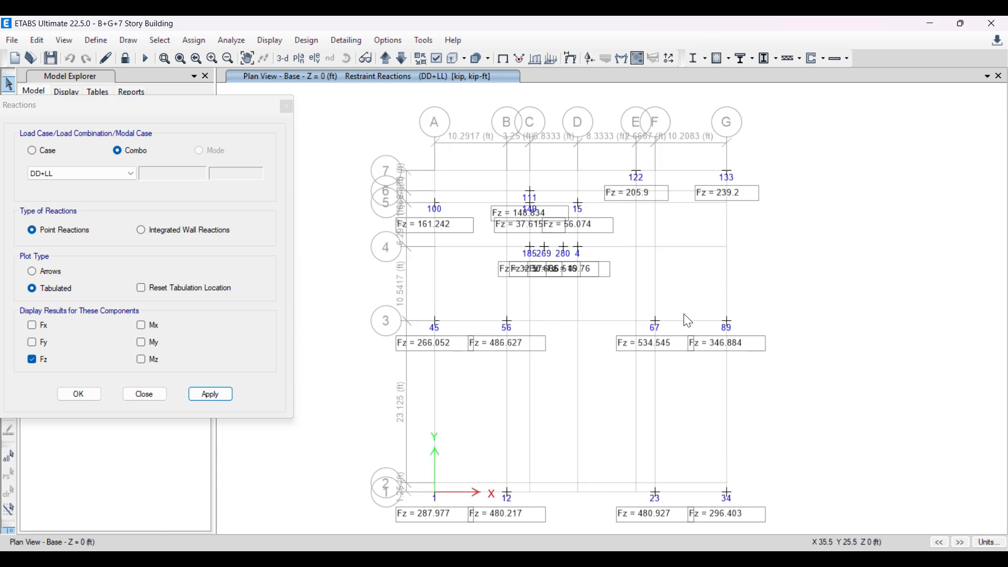
pyautogui.scroll(5, 439, 223)
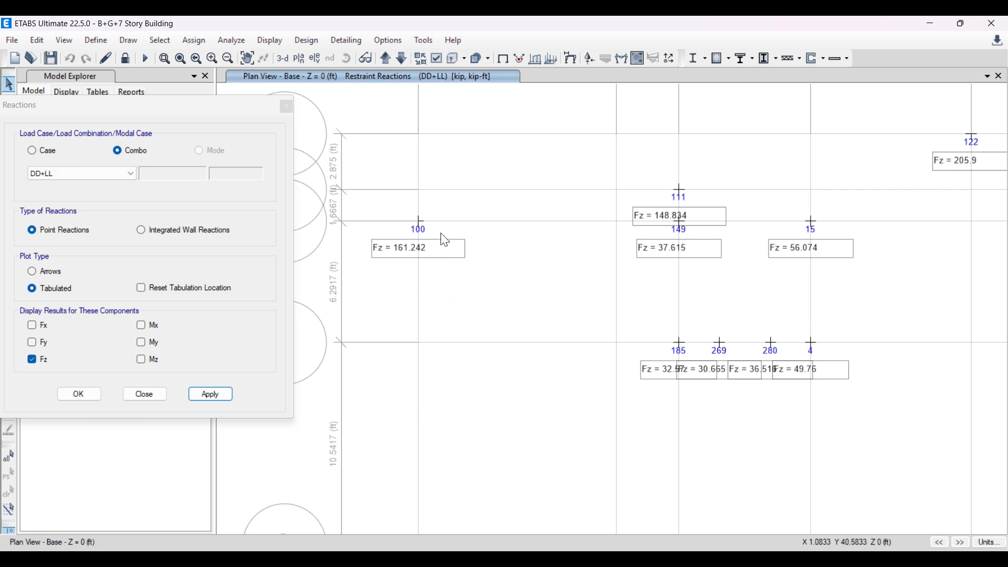
# Switch to the soil report and go back from the bore hole charts to the pile capacity tables.
pyautogui.hotkey('alt', 'Tab')
pyautogui.scroll(-4, 481, 353)
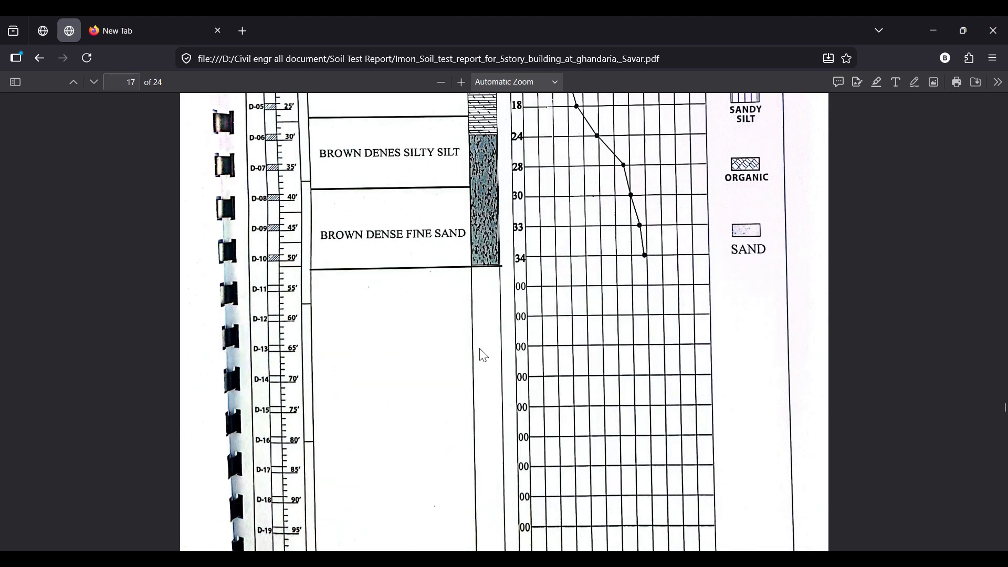
pyautogui.scroll(20, 482, 353)
pyautogui.scroll(15, 481, 350)
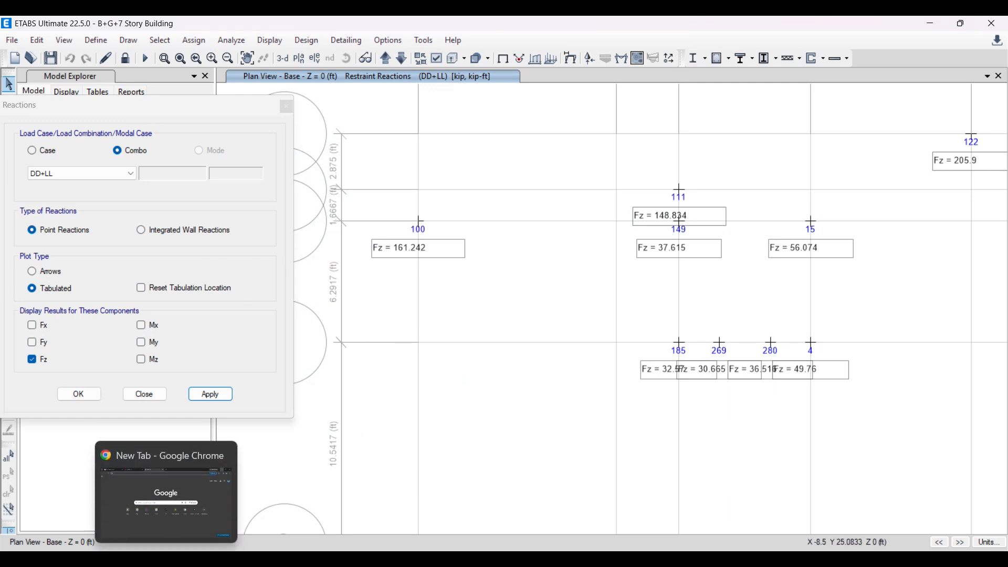
# Open the calculator and multiply the joint 100 column load of 161 by 1.1.
pyautogui.click(315, 559)
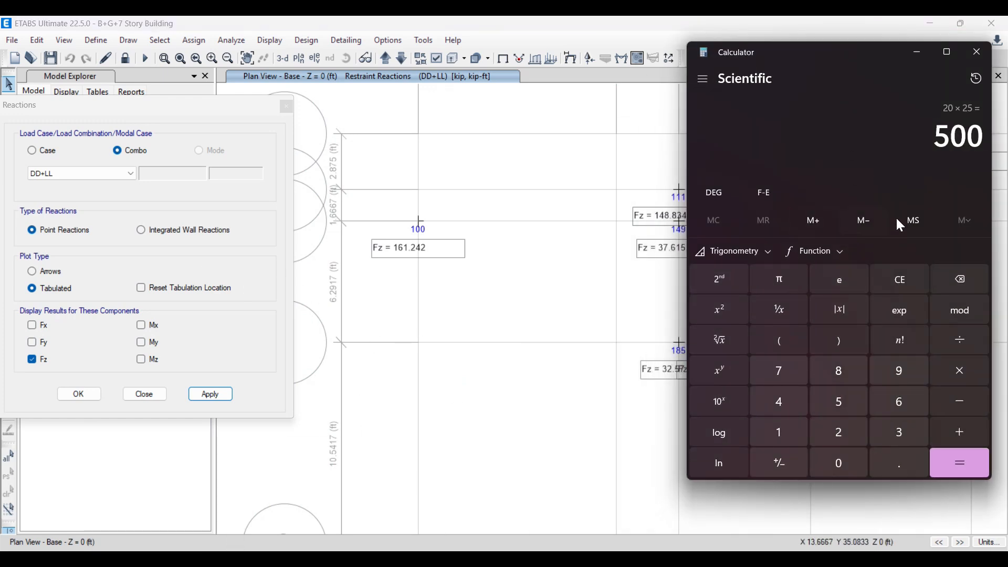
pyautogui.click(904, 280)
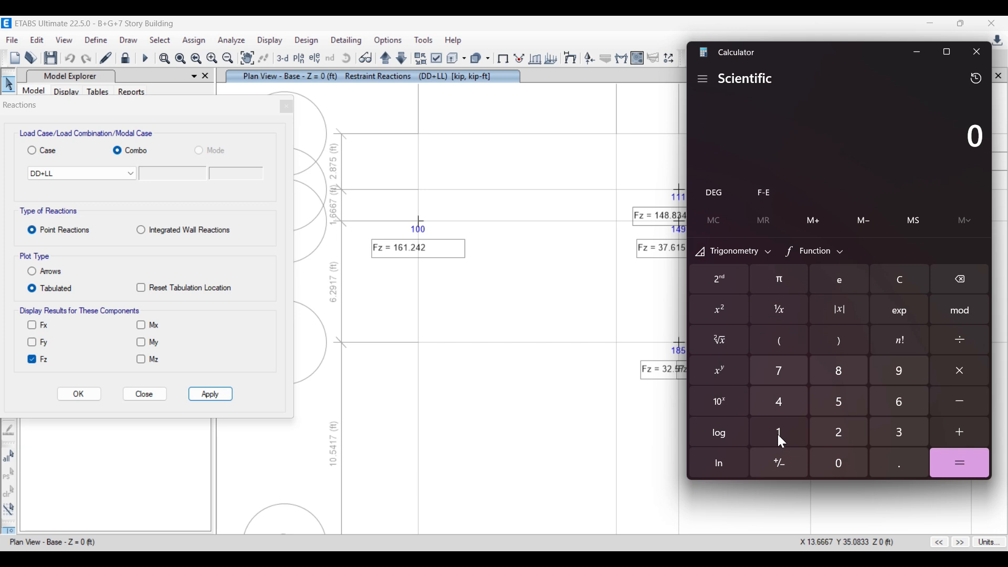
pyautogui.click(782, 440)
pyautogui.click(899, 402)
pyautogui.click(780, 435)
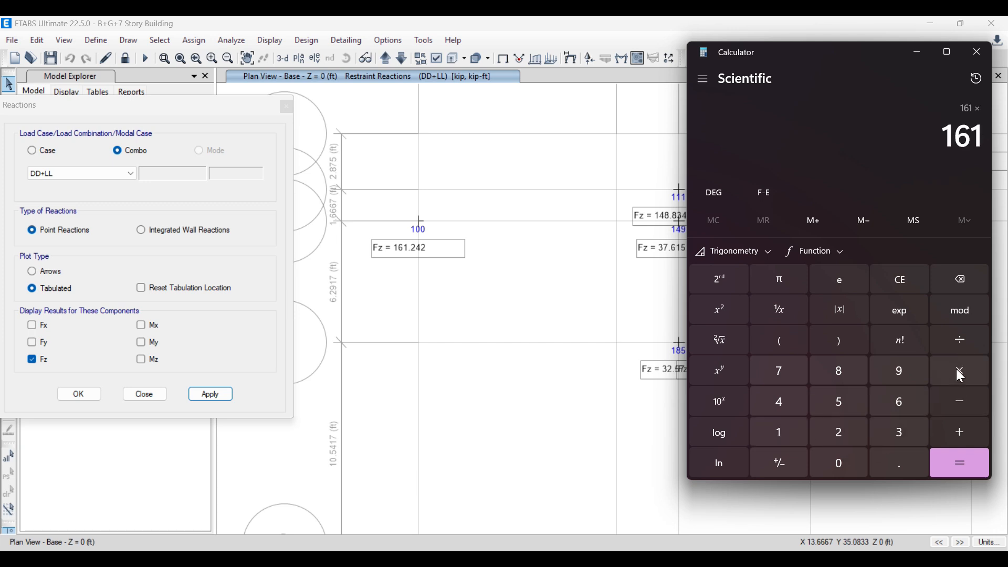
pyautogui.click(780, 433)
pyautogui.click(899, 463)
pyautogui.click(780, 432)
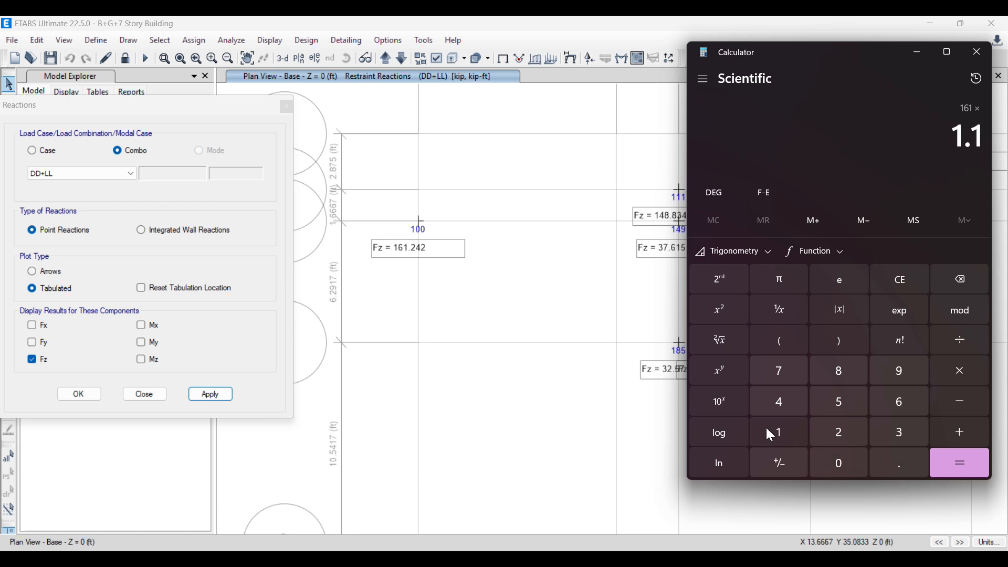
pyautogui.click(966, 454)
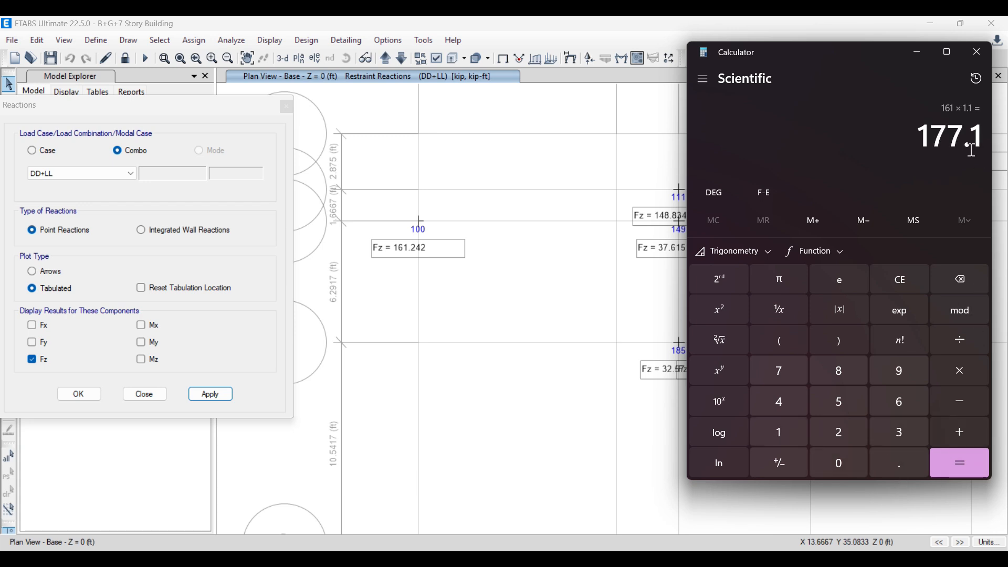
# Divide the increased column load by (50 × 2.2), checking the 50 ft pile capacity in the soil report, to find the required number of piles.
pyautogui.click(954, 336)
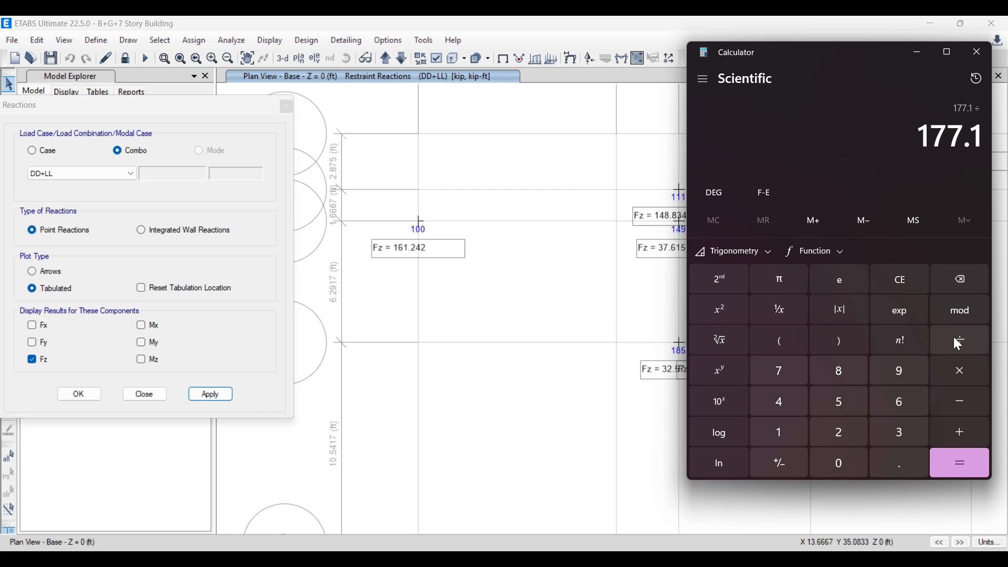
pyautogui.click(775, 341)
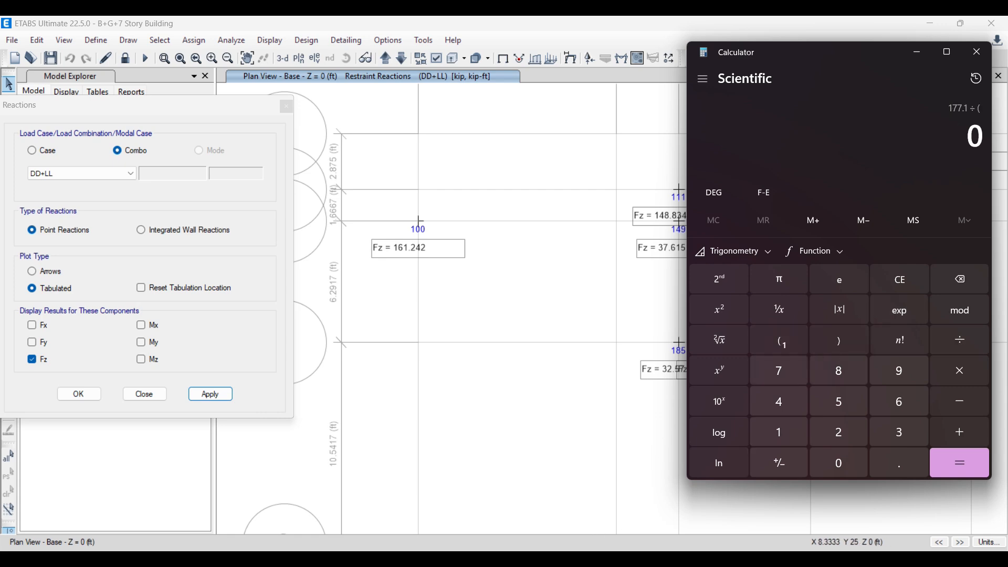
pyautogui.hotkey('alt', 'Tab')
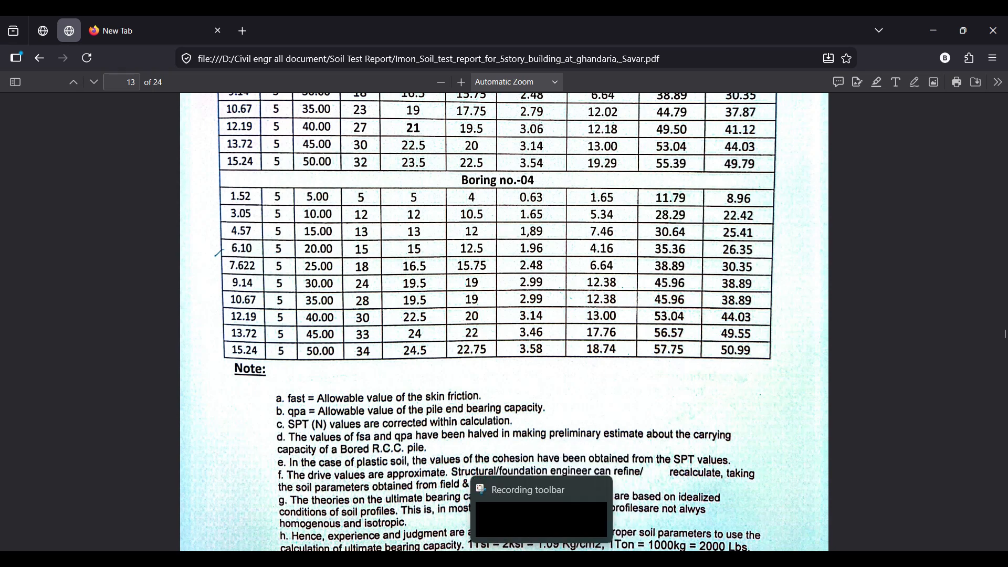
pyautogui.hotkey('alt', 'Tab')
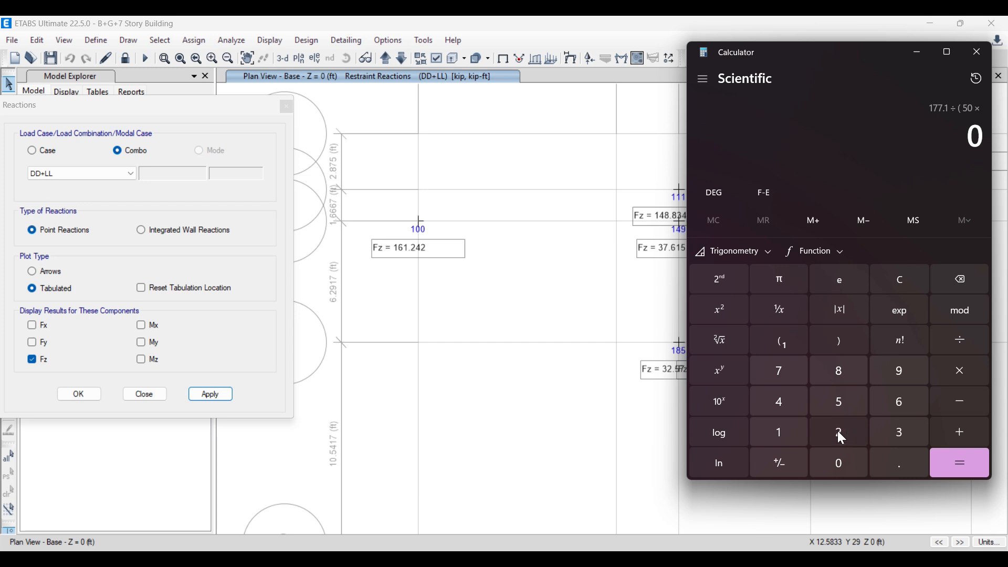
pyautogui.click(840, 433)
pyautogui.press('.')
pyautogui.click(844, 433)
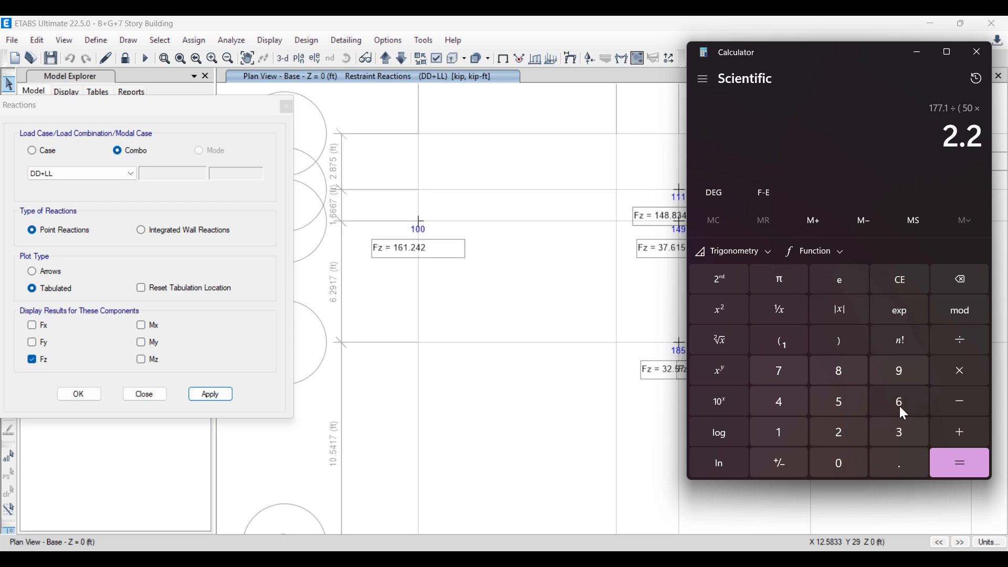
pyautogui.click(839, 341)
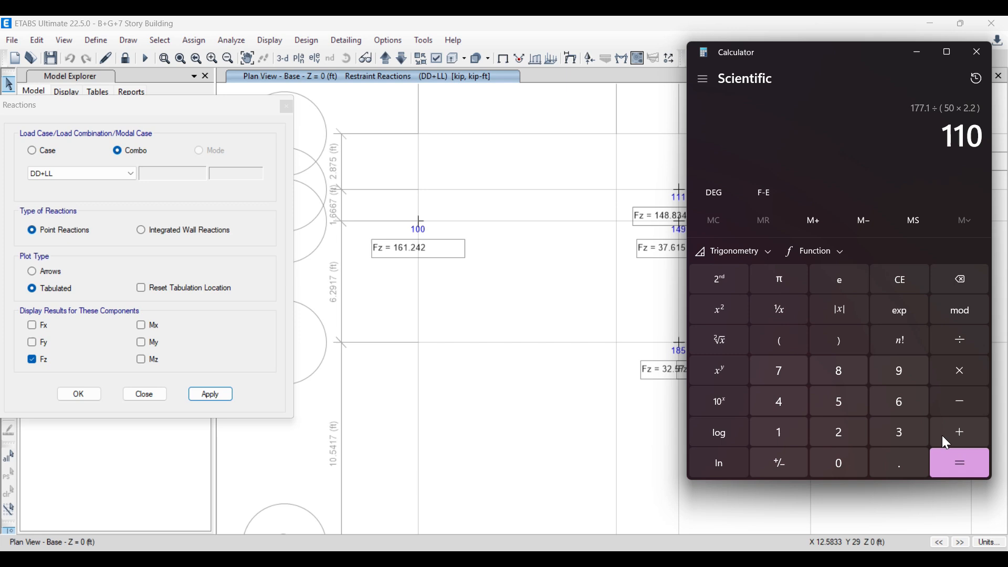
pyautogui.click(968, 456)
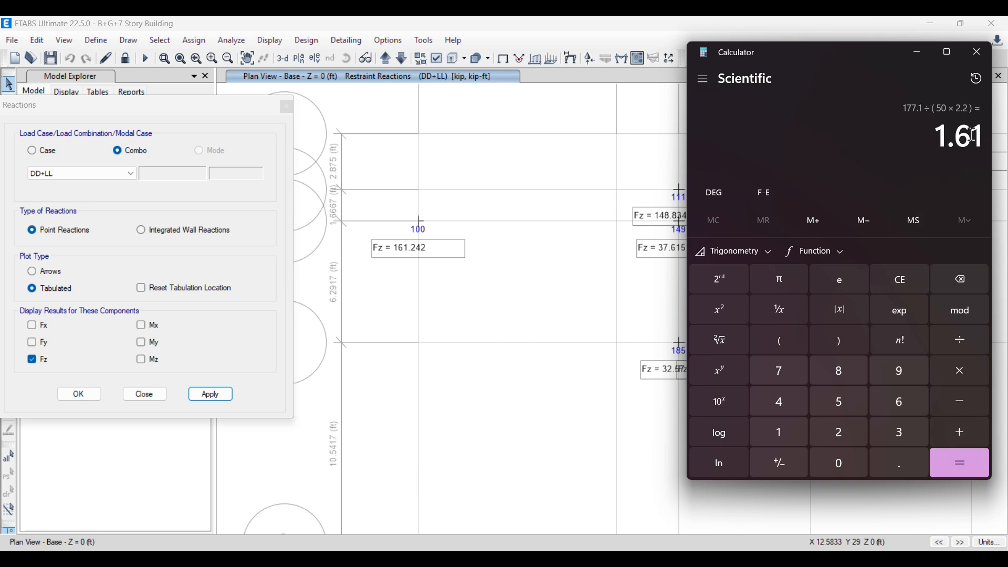
pyautogui.moveTo(939, 138); pyautogui.dragTo(954, 155)
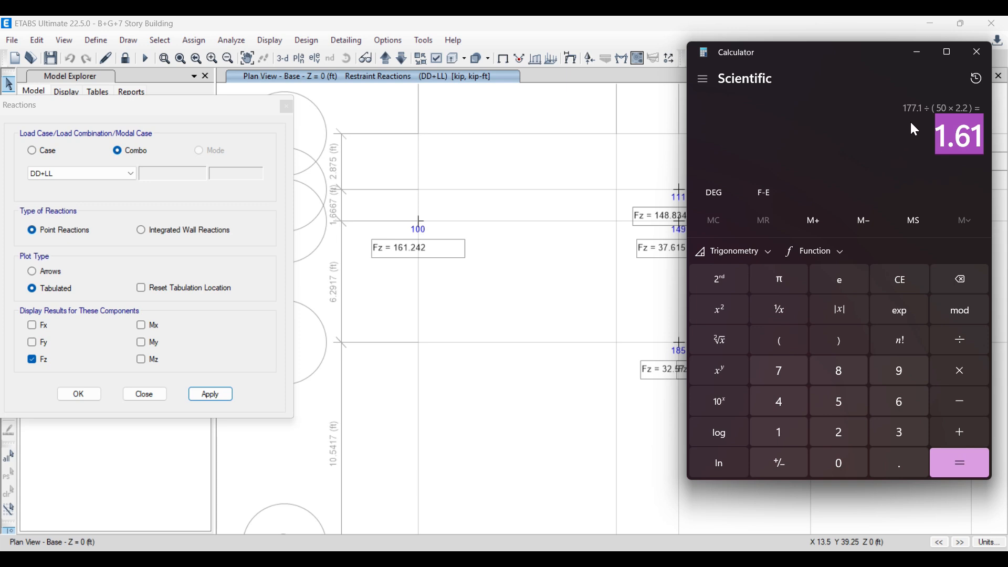
# Clear the calculator, divide the column load of 177 by 2 piles and put the calculator away.
pyautogui.click(957, 278)
pyautogui.click(895, 284)
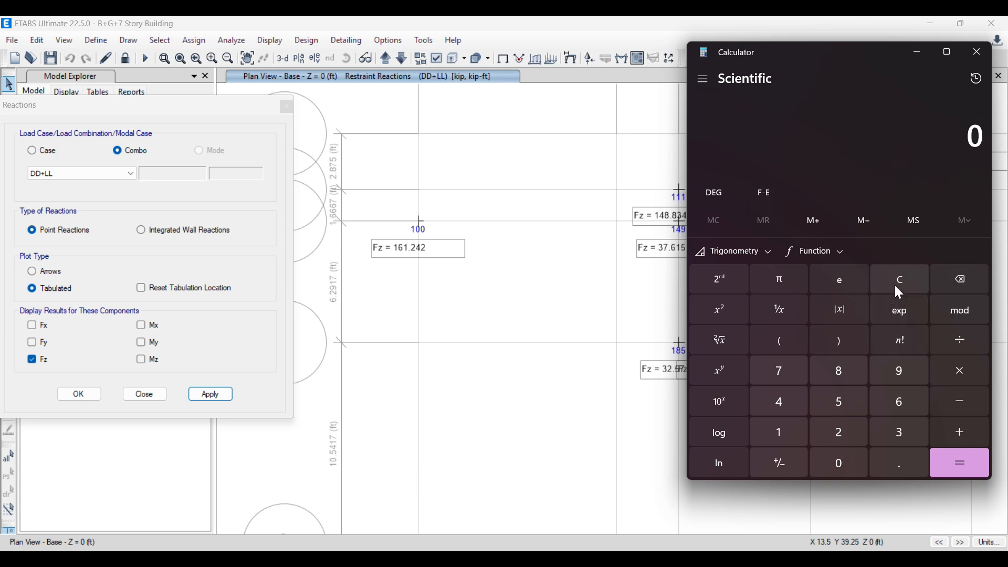
pyautogui.click(779, 436)
pyautogui.doubleClick(790, 370)
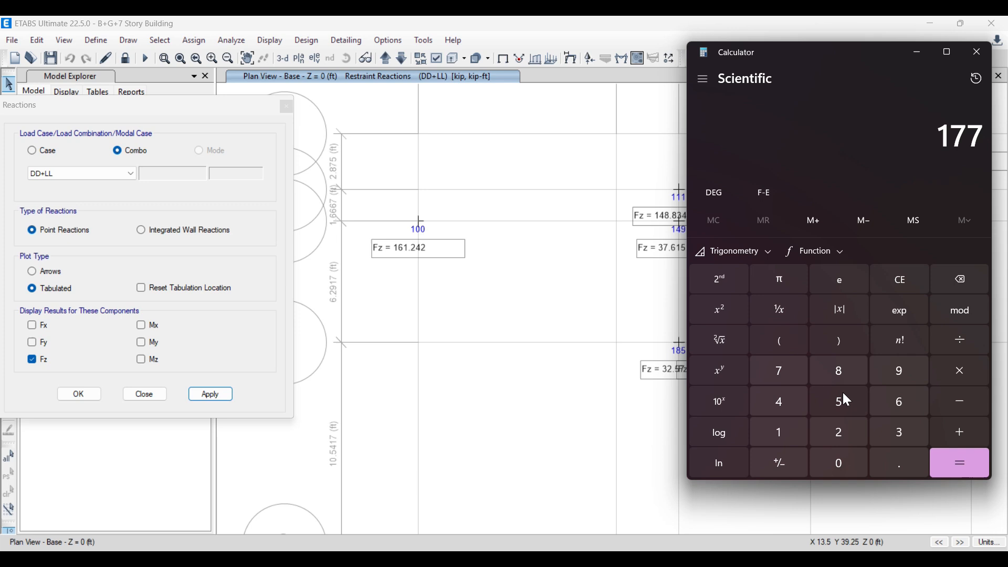
pyautogui.click(953, 338)
pyautogui.click(838, 434)
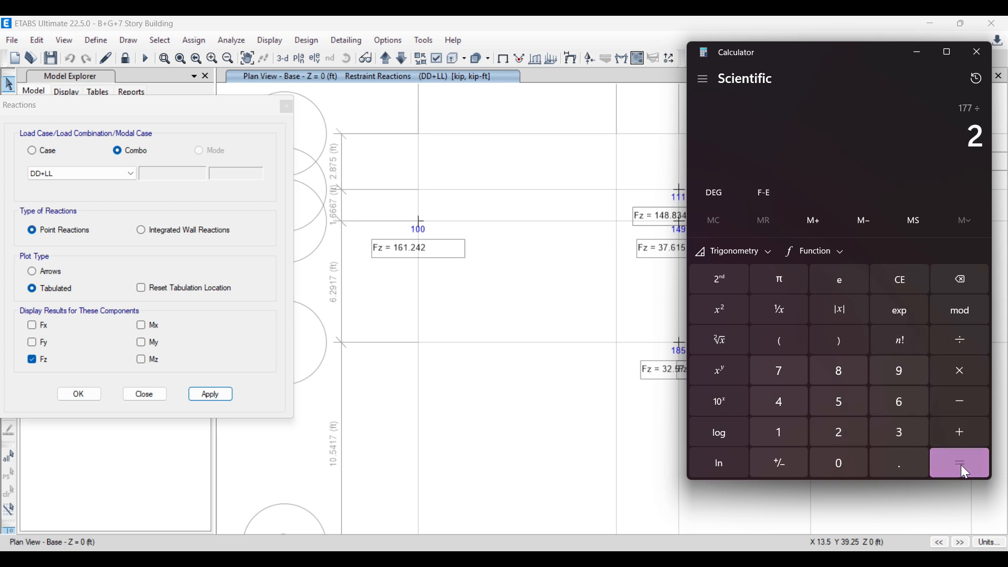
pyautogui.click(964, 470)
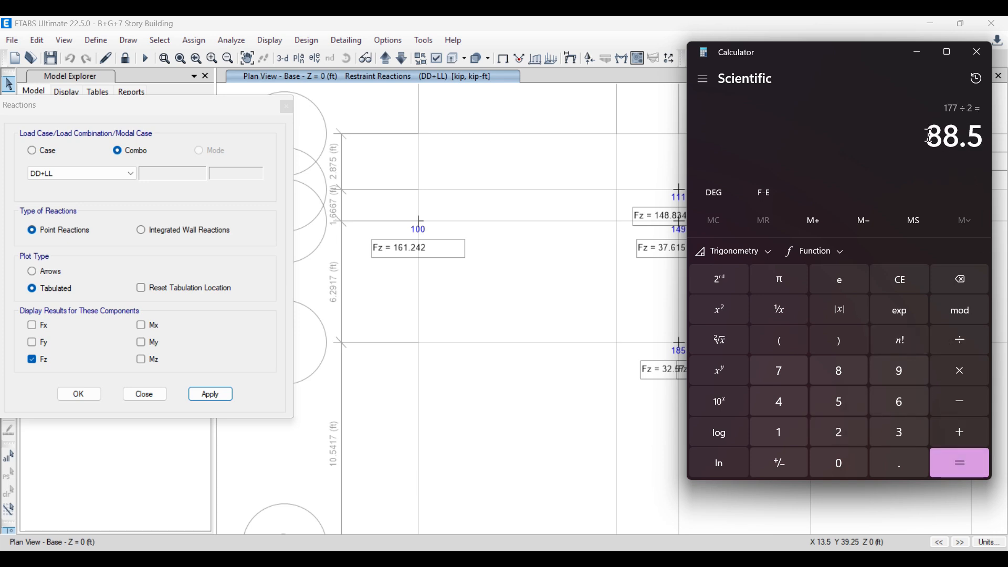
pyautogui.click(965, 135)
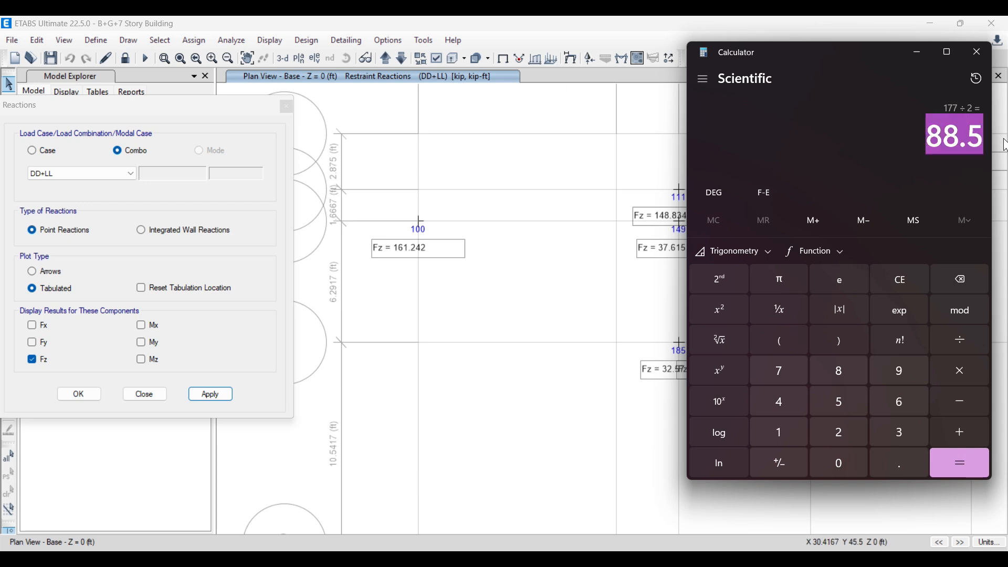
pyautogui.click(923, 59)
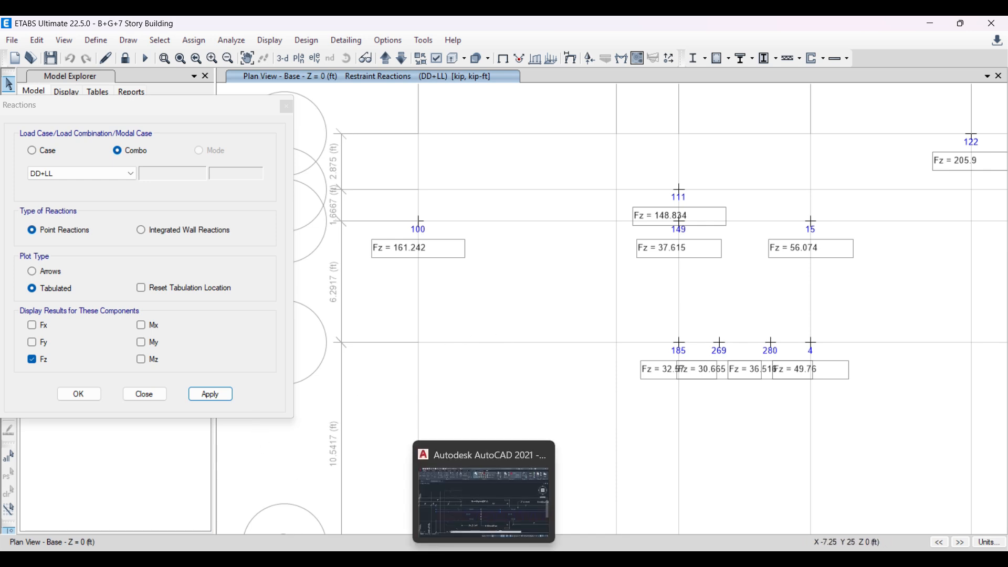
# Switch to ASDIP Foundation and set the pile's service axial force P to 90 kip.
pyautogui.click(569, 556)
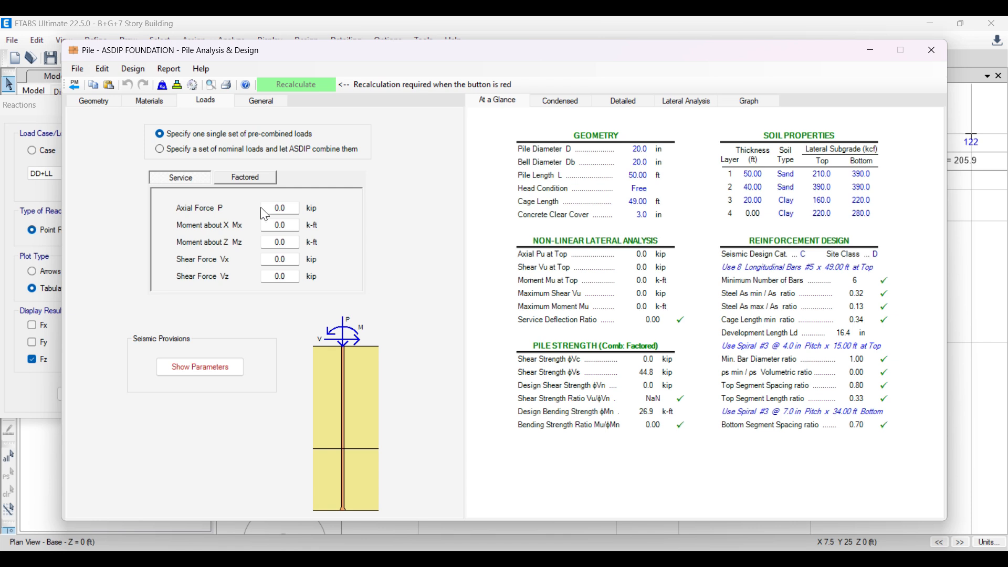
pyautogui.doubleClick(288, 208)
pyautogui.write('90')
pyautogui.press('Return')
pyautogui.press('Tab')
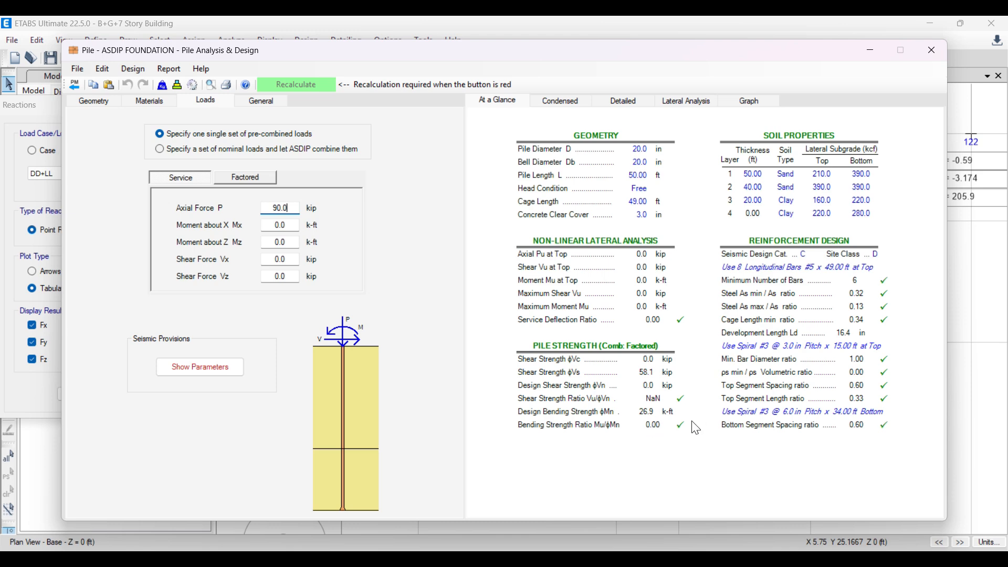
# Review the condensed results for the applied loads, lateral analysis, pile strength and reinforcement design.
pyautogui.click(555, 107)
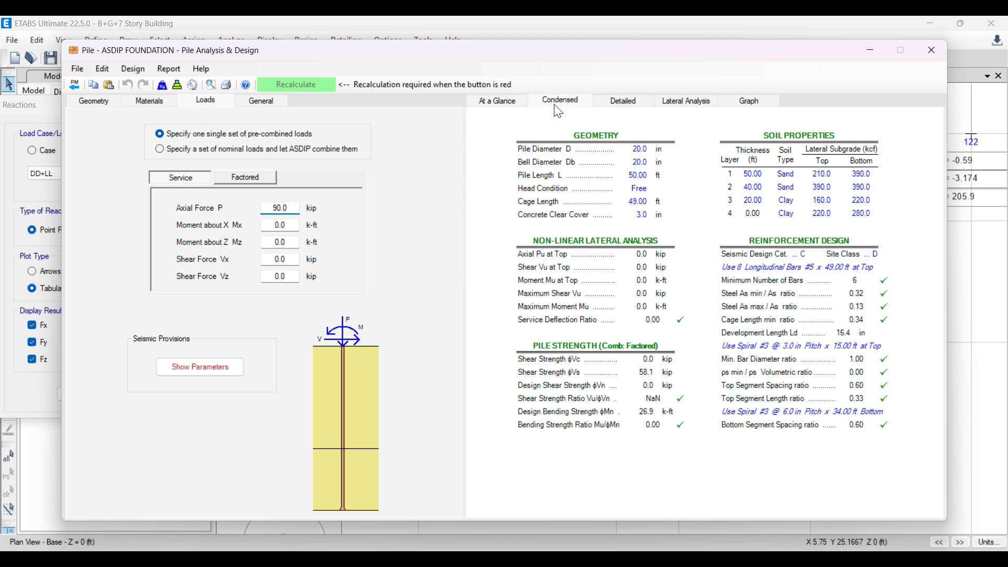
pyautogui.scroll(-4, 711, 326)
pyautogui.scroll(3, 700, 317)
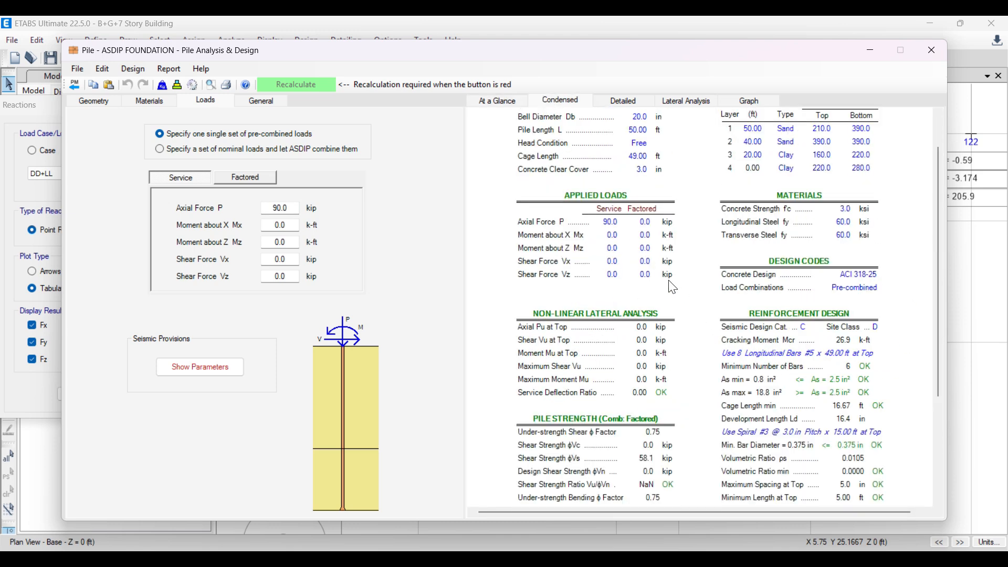
pyautogui.scroll(-3, 692, 299)
pyautogui.scroll(4, 691, 300)
pyautogui.scroll(-4, 692, 304)
pyautogui.scroll(4, 682, 309)
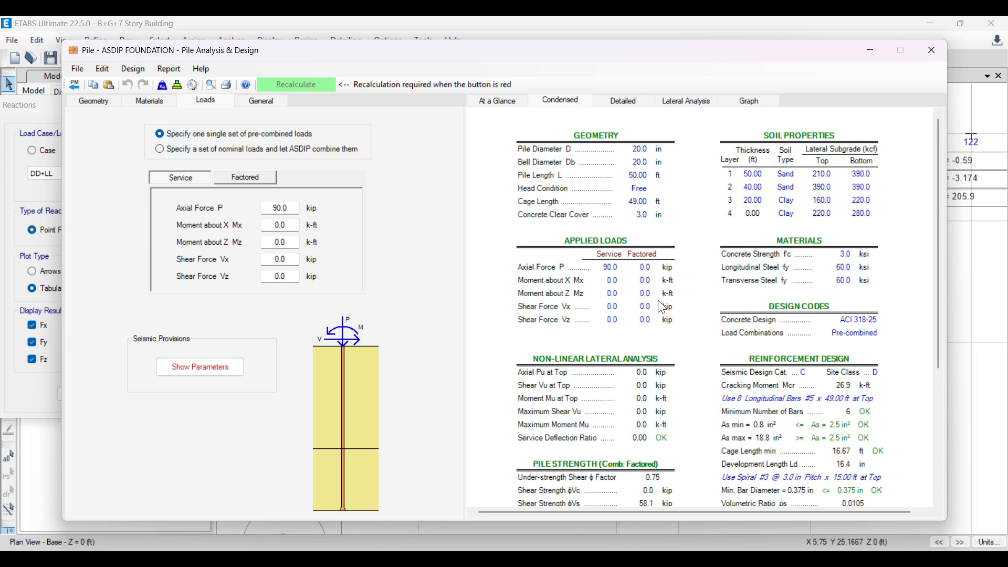
# Bring up the pile geometry inputs and check the condensed results, the detailed results, the interaction diagram and the construction graph.
pyautogui.click(112, 104)
pyautogui.scroll(-3, 544, 279)
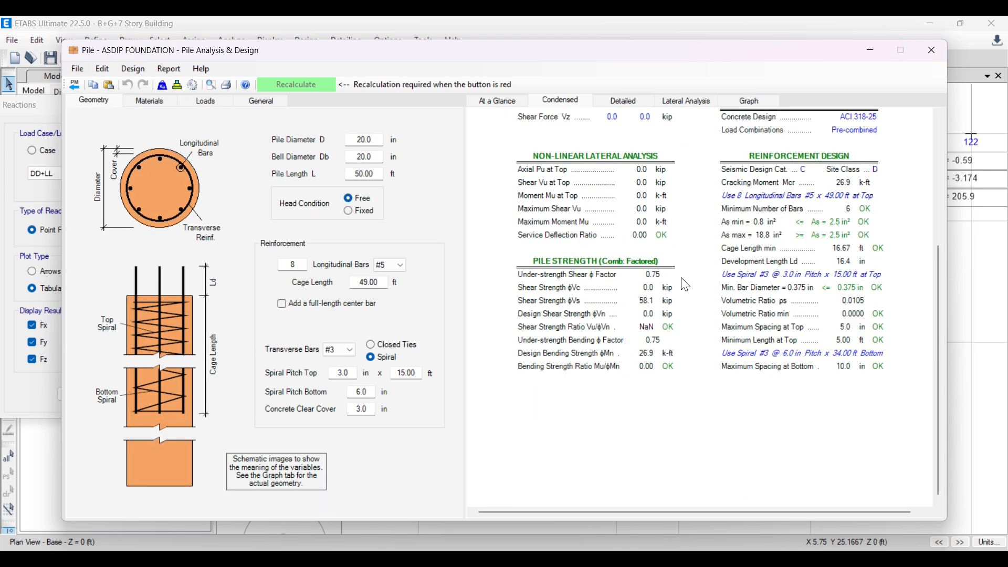
pyautogui.click(625, 101)
pyautogui.scroll(-3, 630, 332)
pyautogui.scroll(-5, 630, 334)
pyautogui.click(750, 100)
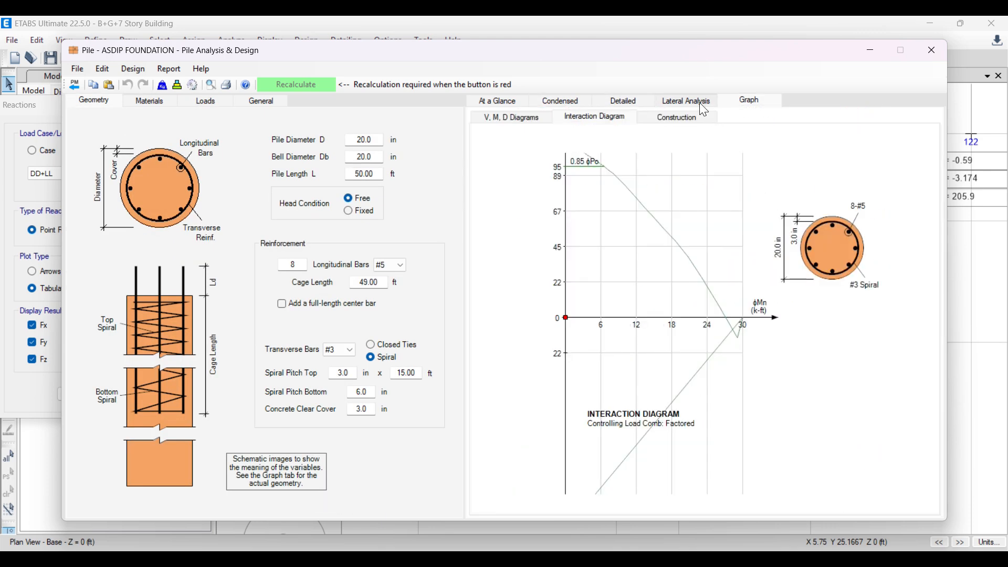
pyautogui.click(678, 117)
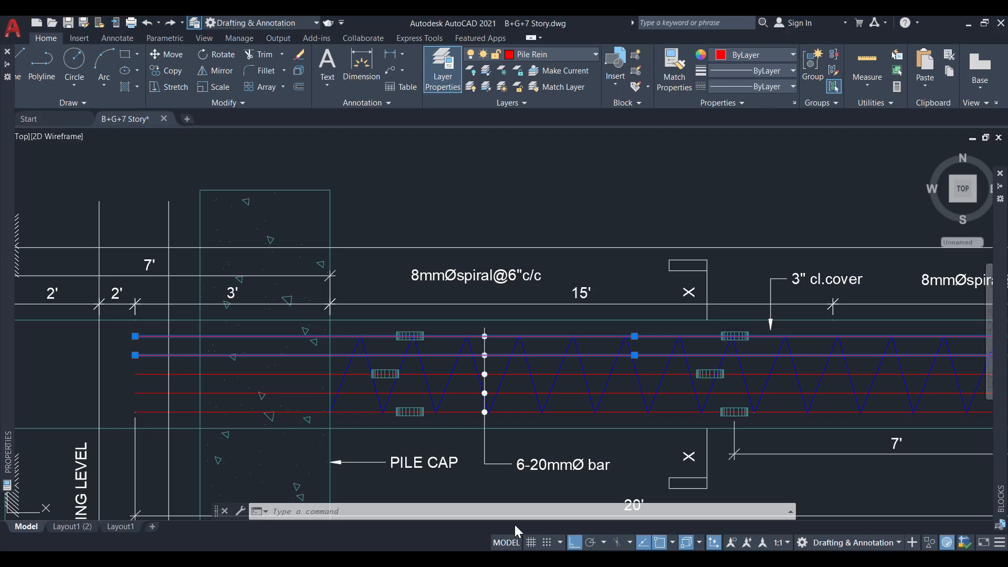
# Examine the spirals, longitudinal bars and lengths in the long section of the pile, clearing the selected bars.
pyautogui.scroll(-3, 437, 307)
pyautogui.scroll(1, 437, 306)
pyautogui.scroll(1, 437, 306)
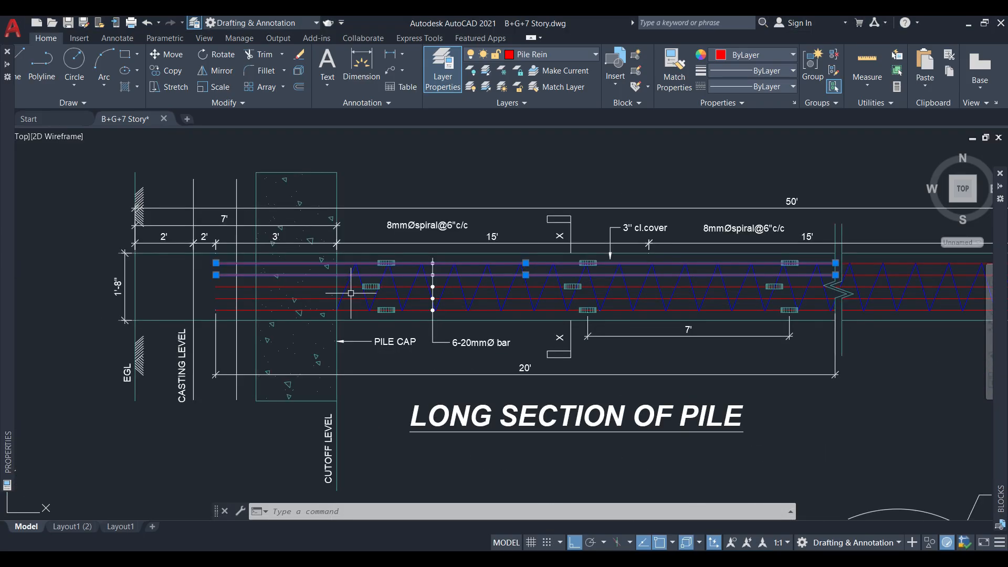
pyautogui.scroll(-4, 552, 318)
pyautogui.scroll(-2, 394, 242)
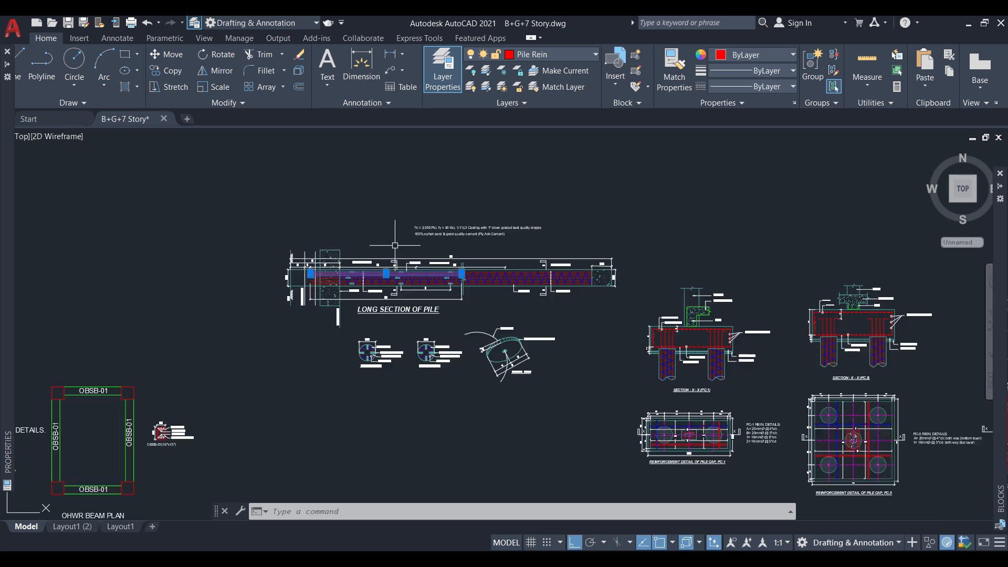
pyautogui.moveTo(536, 311); pyautogui.dragTo(466, 300, button='middle')
pyautogui.press('Escape')
pyautogui.scroll(2, 311, 244)
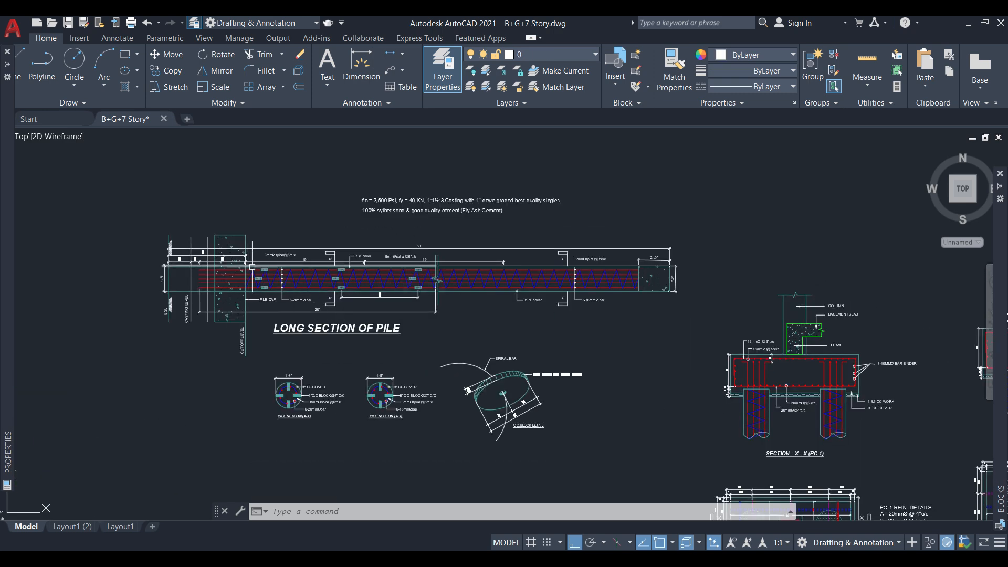
pyautogui.scroll(4, 347, 296)
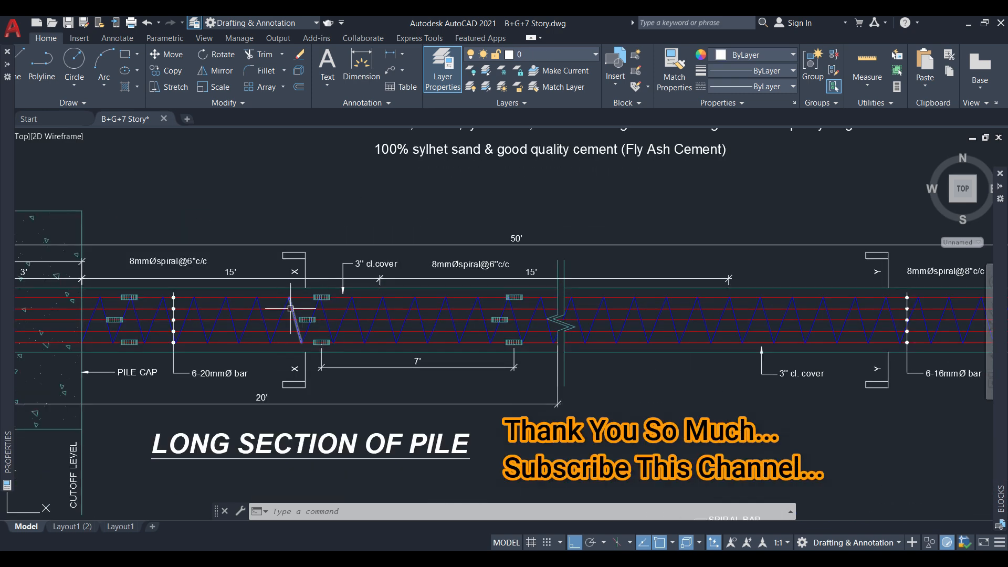
pyautogui.scroll(-5, 291, 313)
pyautogui.scroll(5, 308, 335)
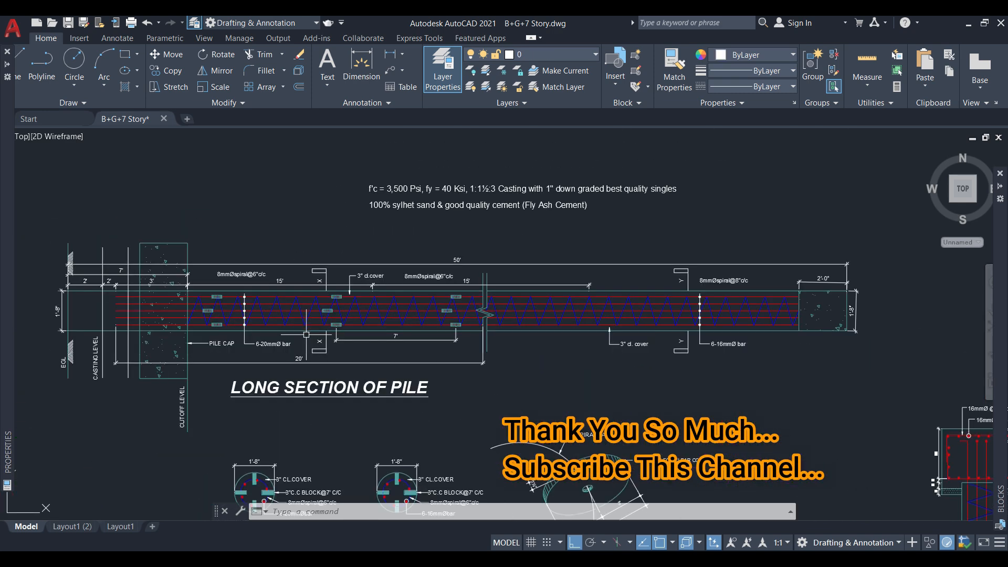